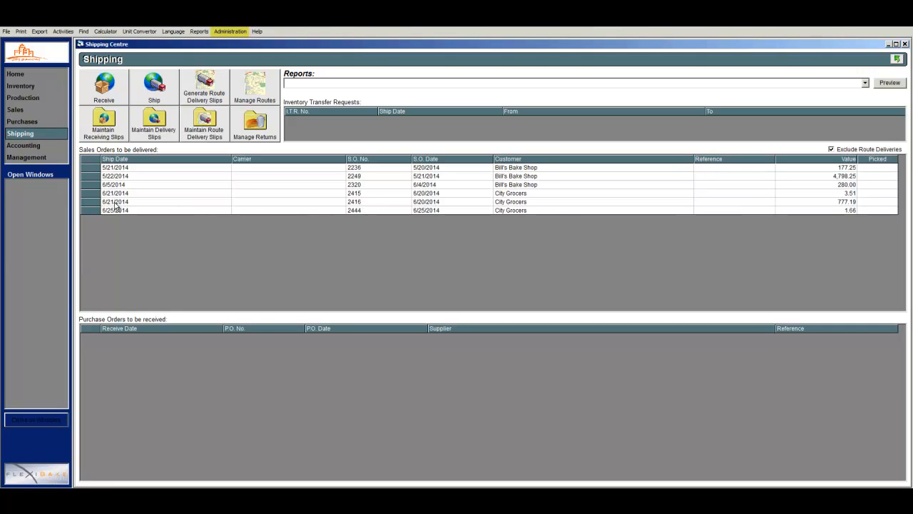
# Switch off the billing preference that automatically applies open credit notes to new invoices
pyautogui.click(229, 32)
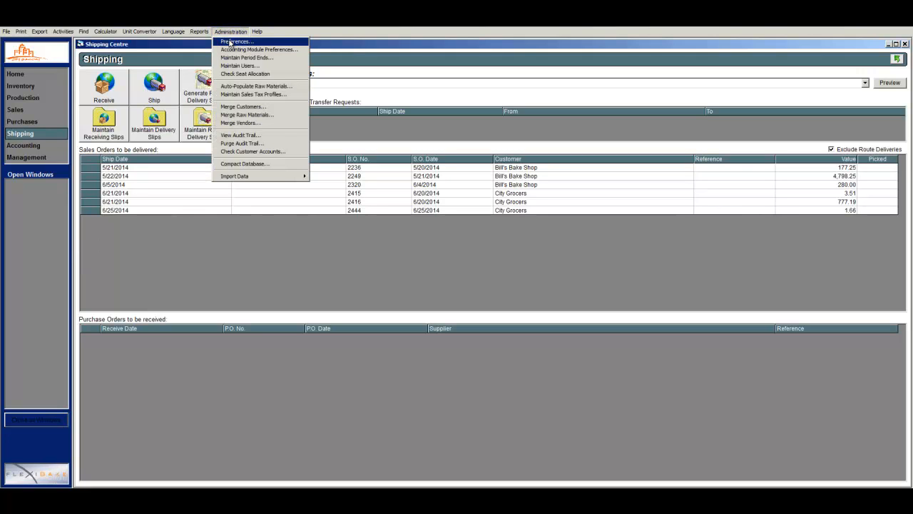
pyautogui.click(230, 42)
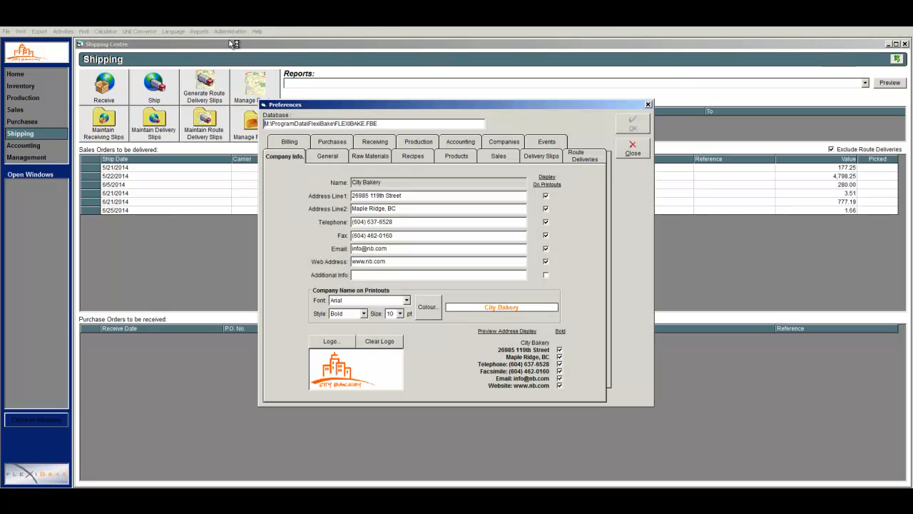
pyautogui.click(282, 143)
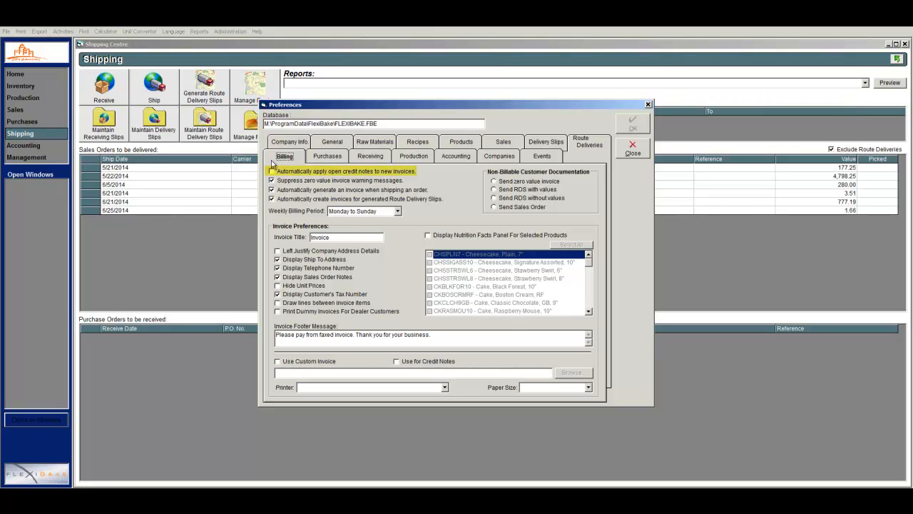
pyautogui.click(272, 172)
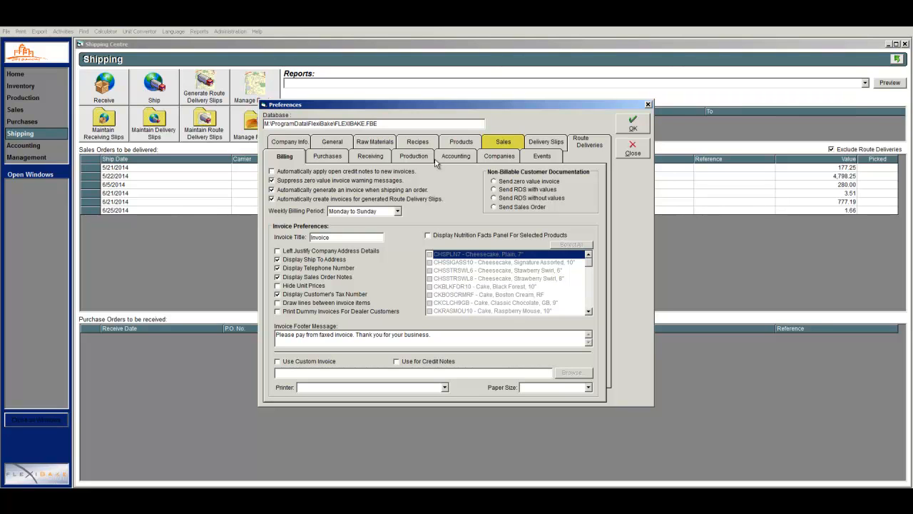
# Review the sales preferences for product returns and their refund percentage, and save and close the preferences
pyautogui.click(494, 144)
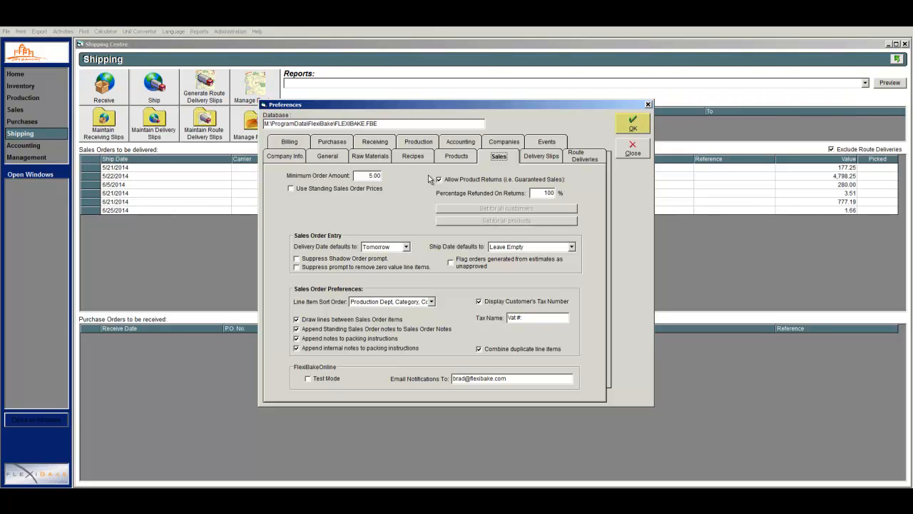
pyautogui.click(623, 131)
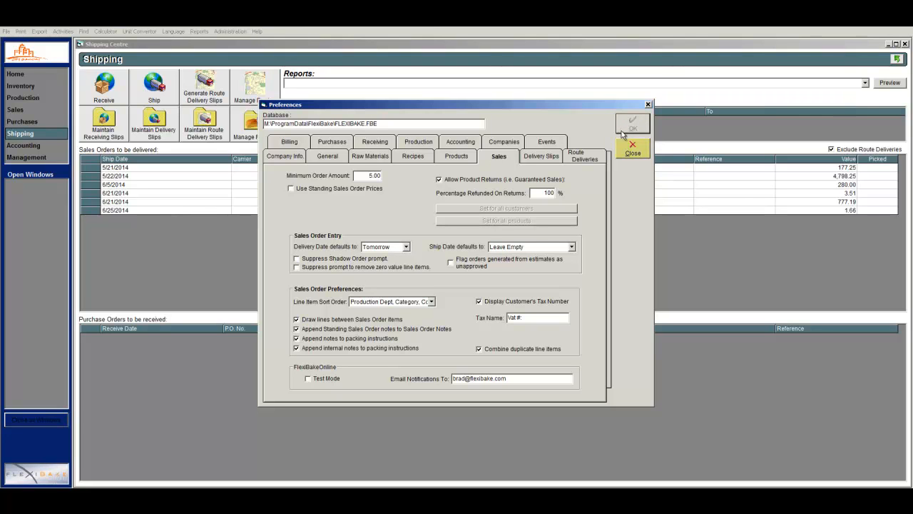
pyautogui.click(620, 147)
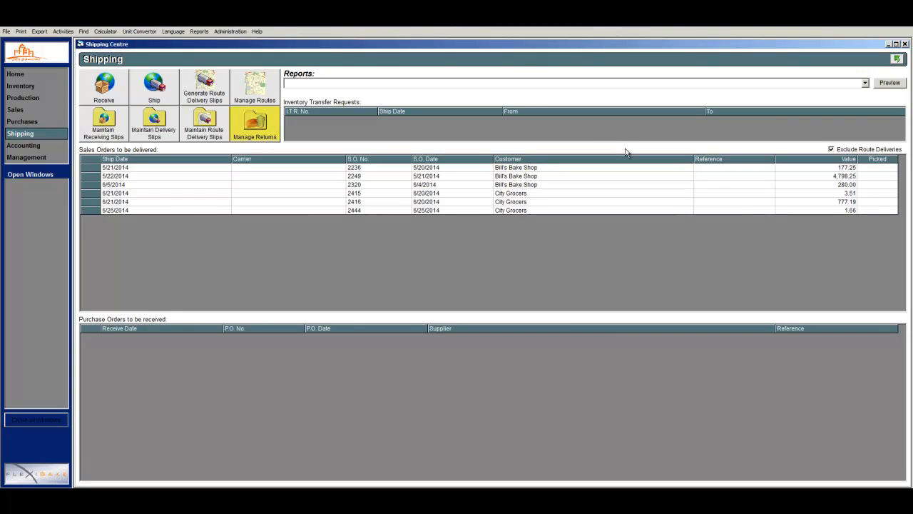
# Open the returns management list and filter it by the customer City Grocers, leaving the route filter empty
pyautogui.click(276, 139)
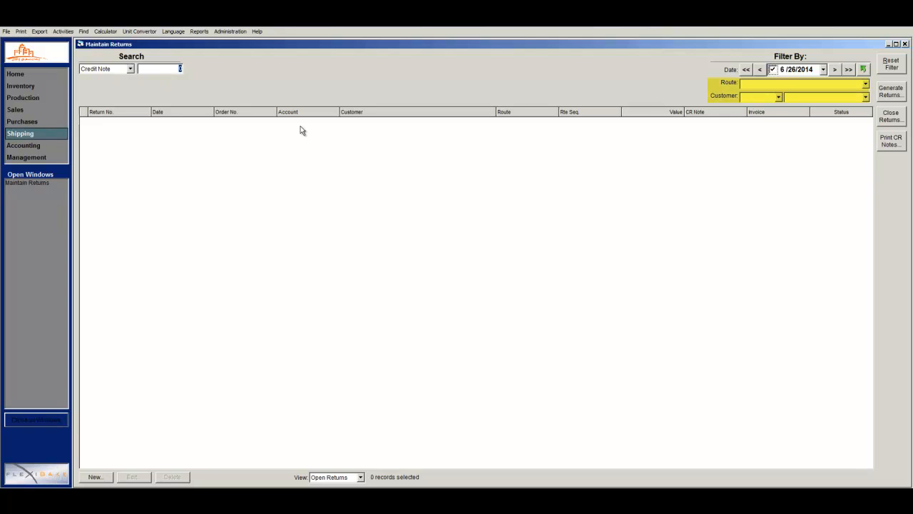
pyautogui.click(868, 86)
pyautogui.click(869, 84)
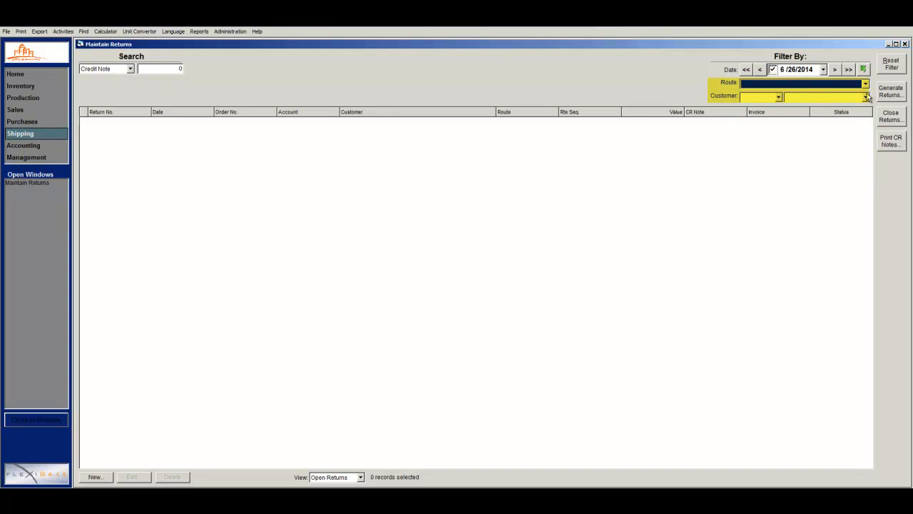
pyautogui.click(866, 97)
pyautogui.click(803, 228)
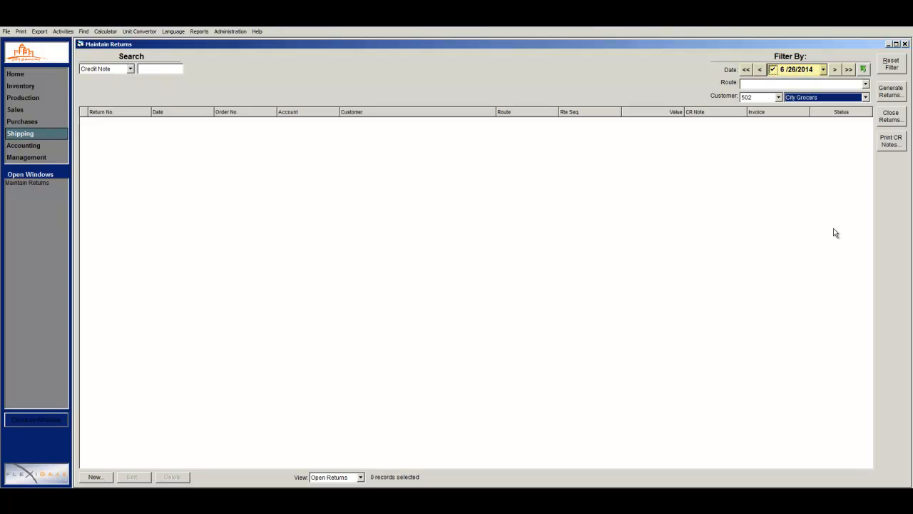
# Turn off the date filter, refresh the returns list and set it to show All Returns
pyautogui.click(835, 71)
pyautogui.click(849, 70)
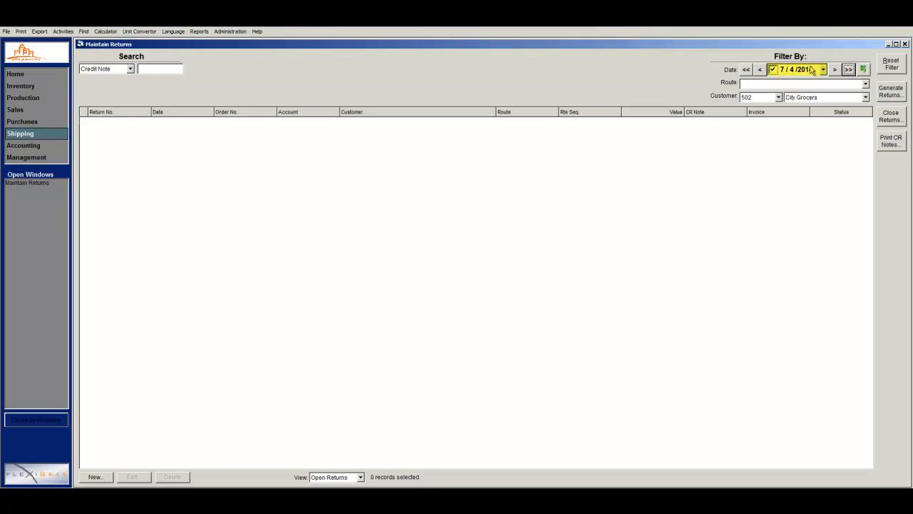
pyautogui.click(773, 70)
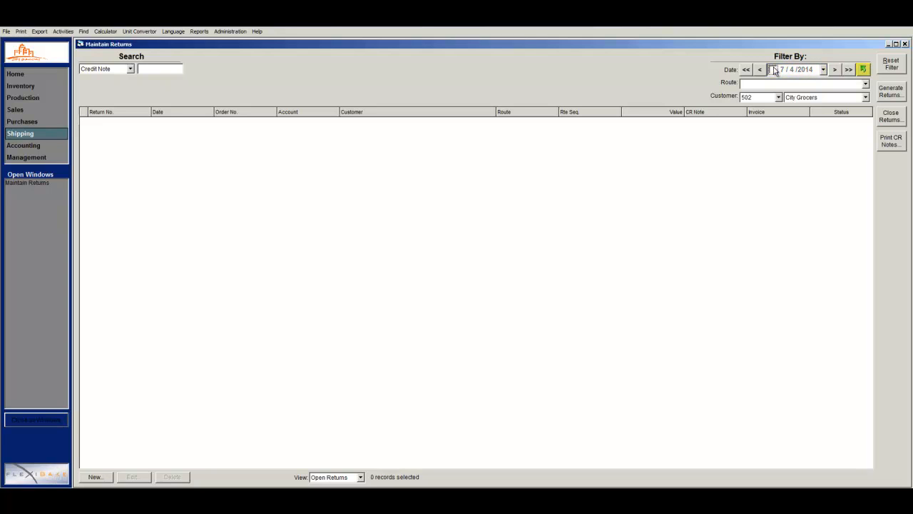
pyautogui.click(865, 69)
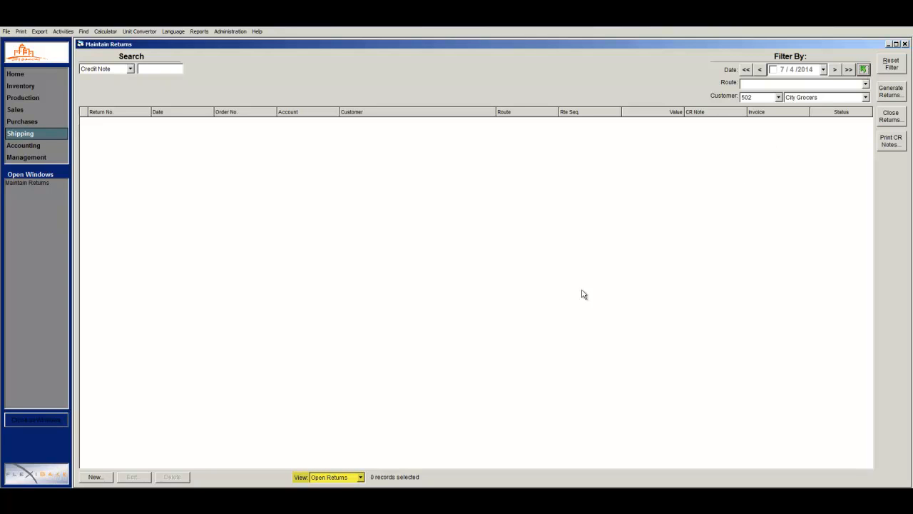
pyautogui.click(361, 476)
pyautogui.click(362, 454)
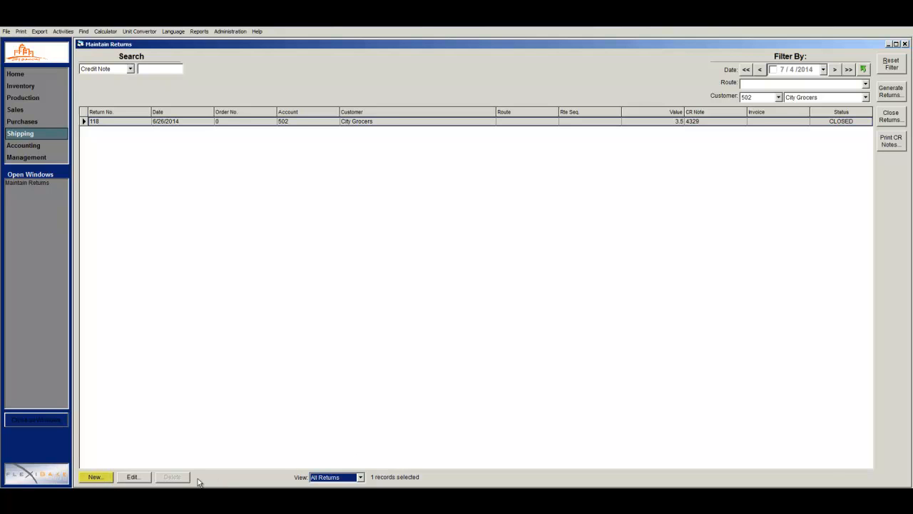
# Create a new return for ABC Restaurants - Alberta, entered against a previous order
pyautogui.click(105, 476)
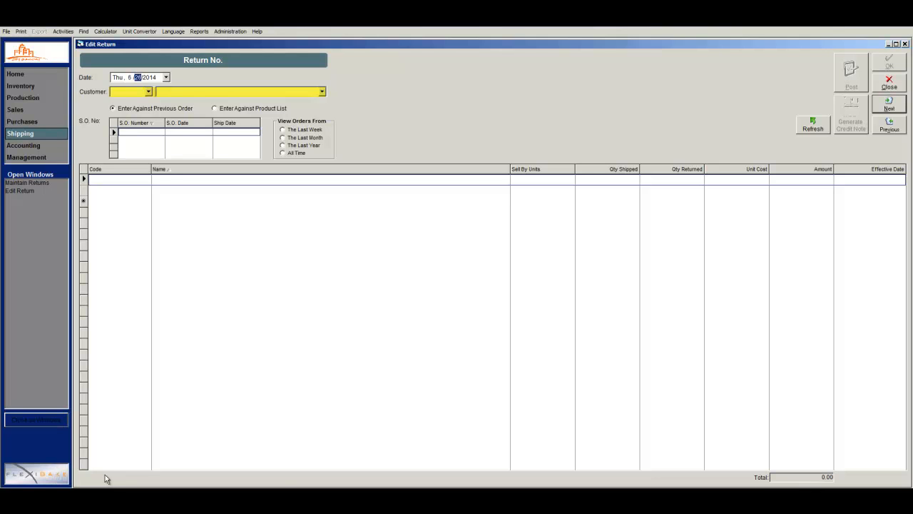
pyautogui.click(322, 91)
pyautogui.click(316, 107)
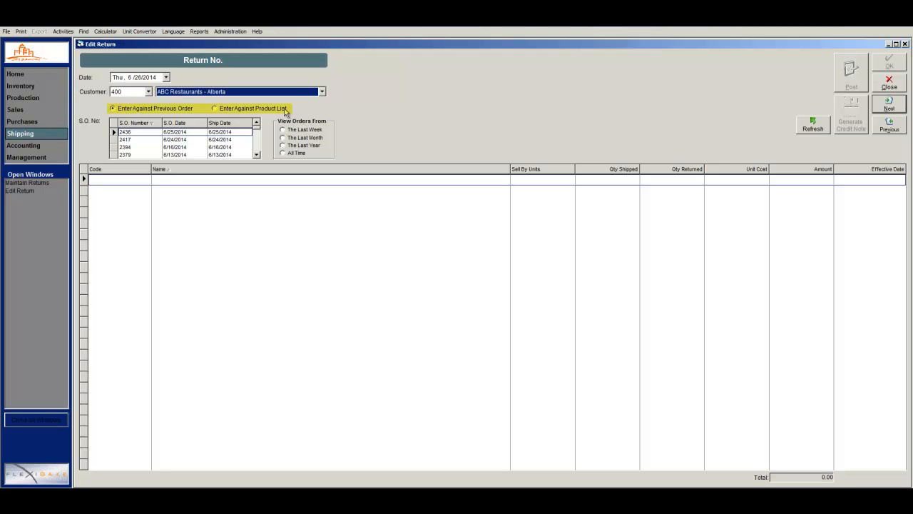
pyautogui.click(214, 107)
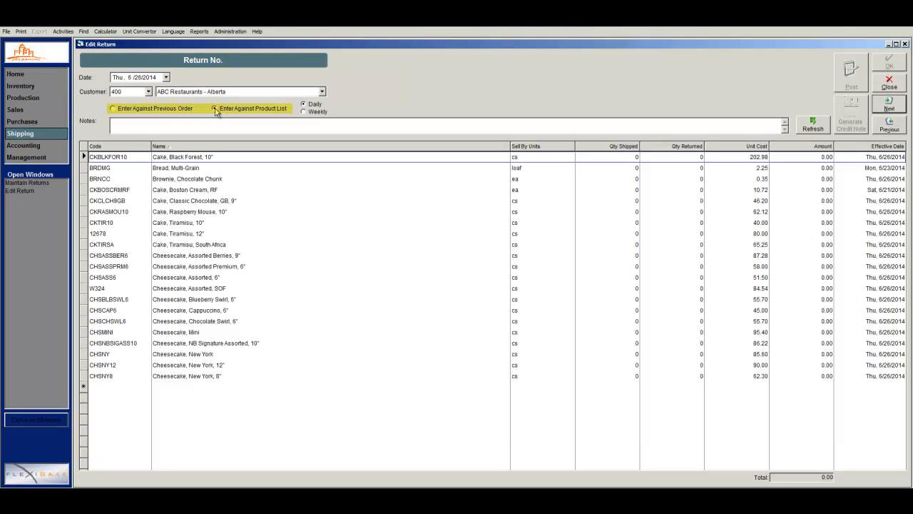
pyautogui.click(112, 108)
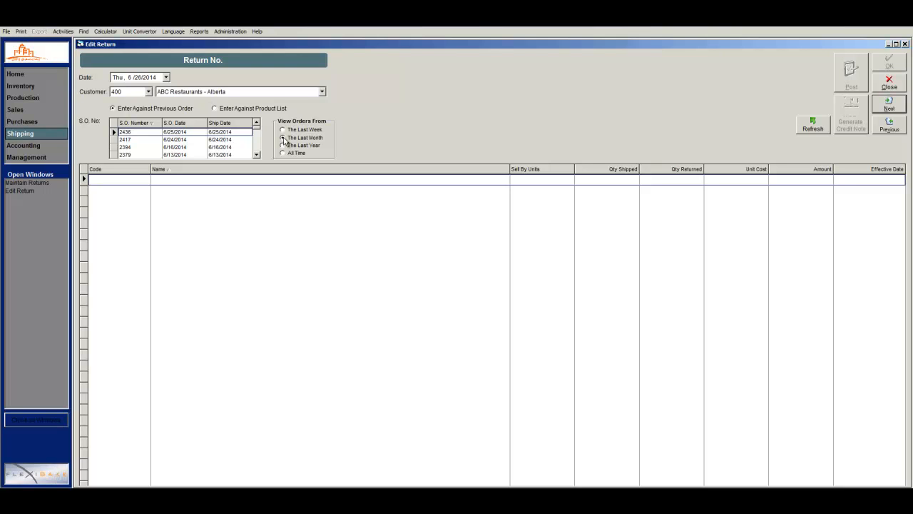
# Load the sales order dated 6/25/2014, set the returned quantity of Bread, Multi-Grain to 1 and save the return
pyautogui.click(193, 133)
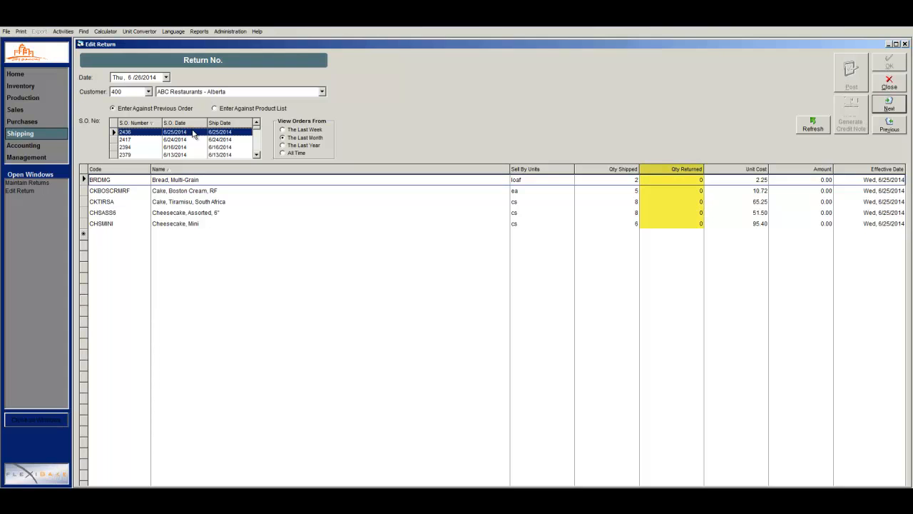
pyautogui.click(676, 180)
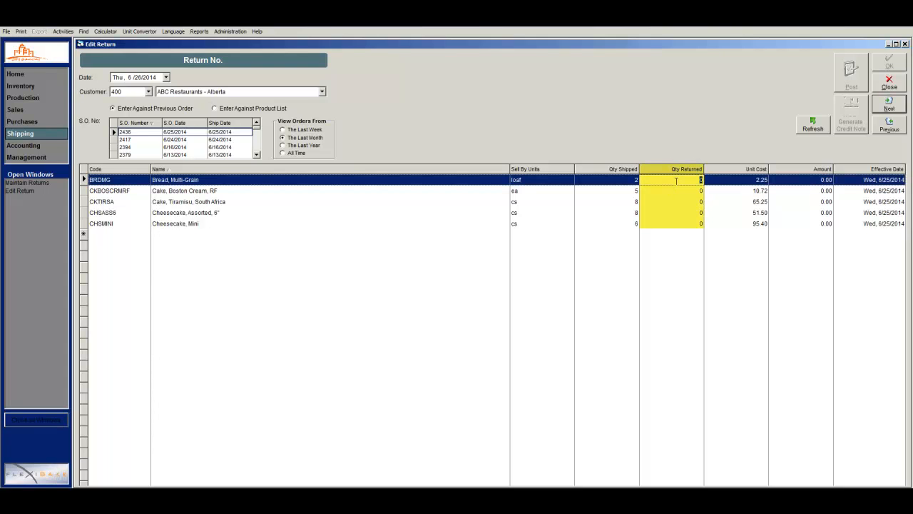
pyautogui.write('1')
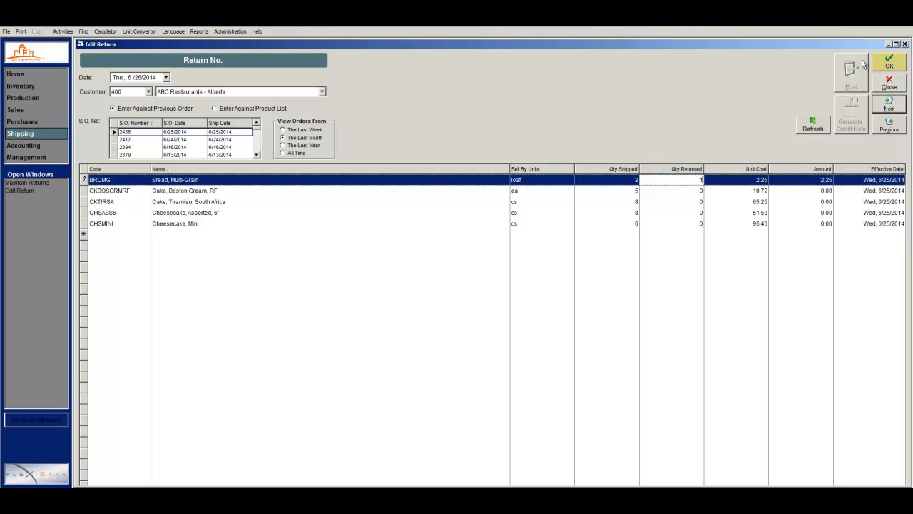
pyautogui.click(889, 63)
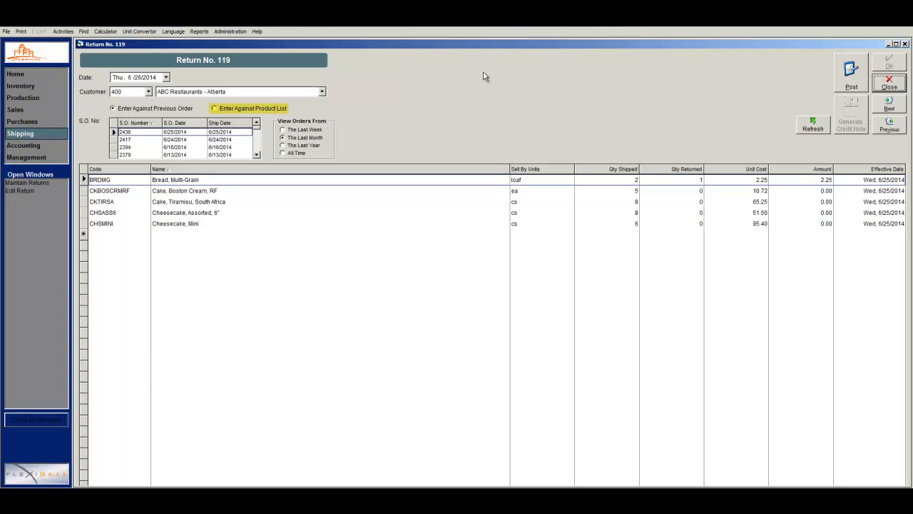
# Switch the return to product list entry, set the returned quantity of Cake, Black Forest, 10" to 1 and save
pyautogui.click(214, 110)
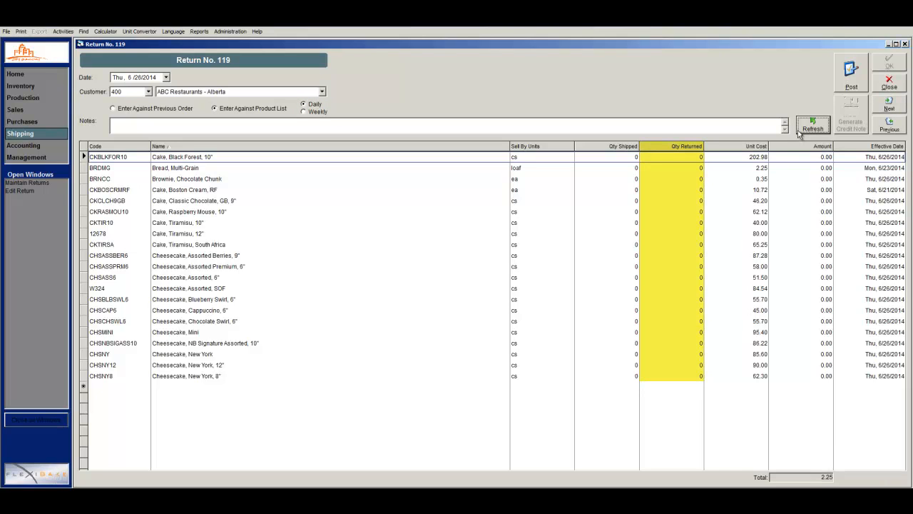
pyautogui.click(686, 158)
pyautogui.write('1')
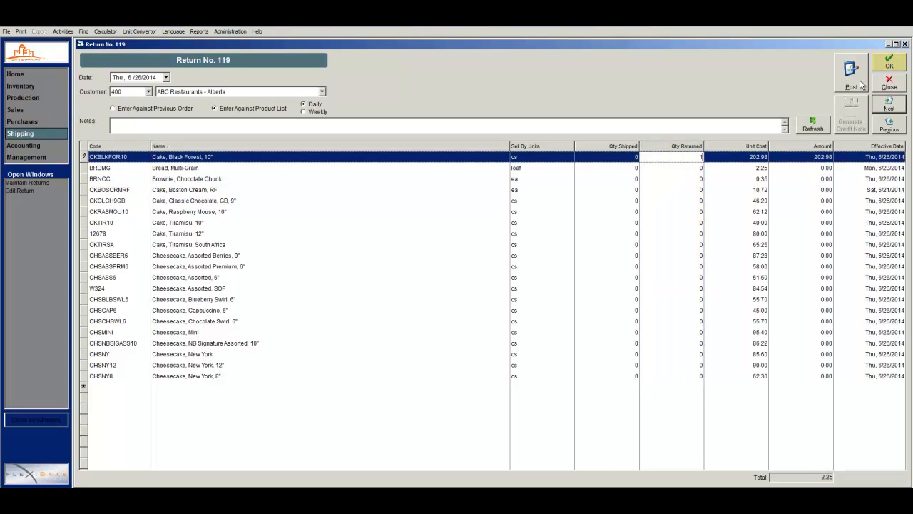
pyautogui.click(892, 66)
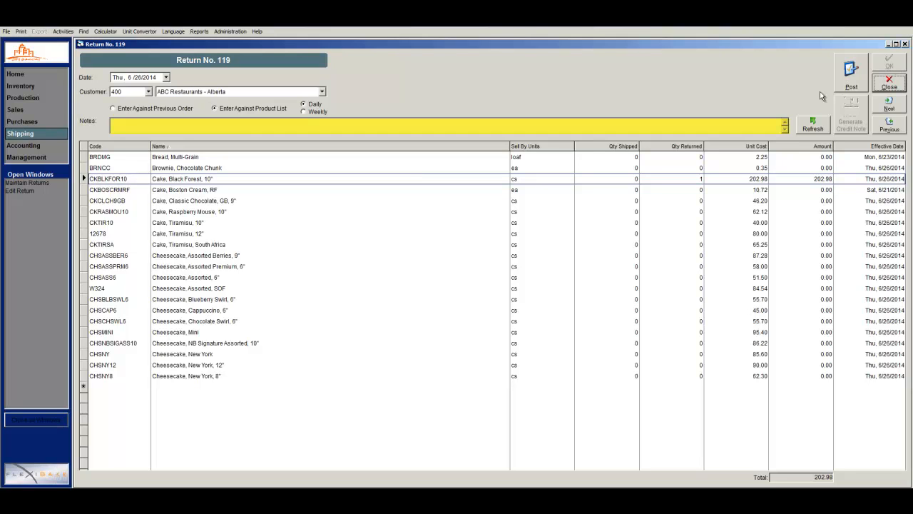
# Enter "stale product" as the notes of the return
pyautogui.click(768, 122)
pyautogui.write('stale product')
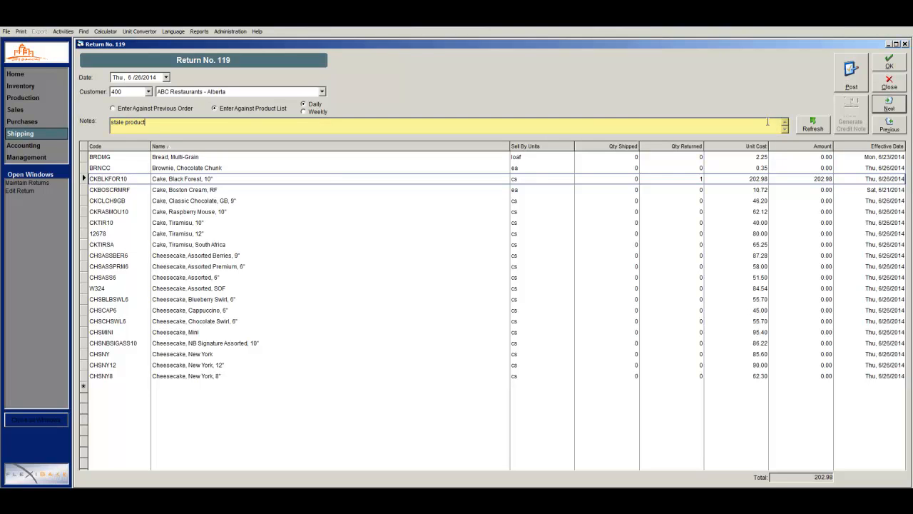
pyautogui.press('Tab')
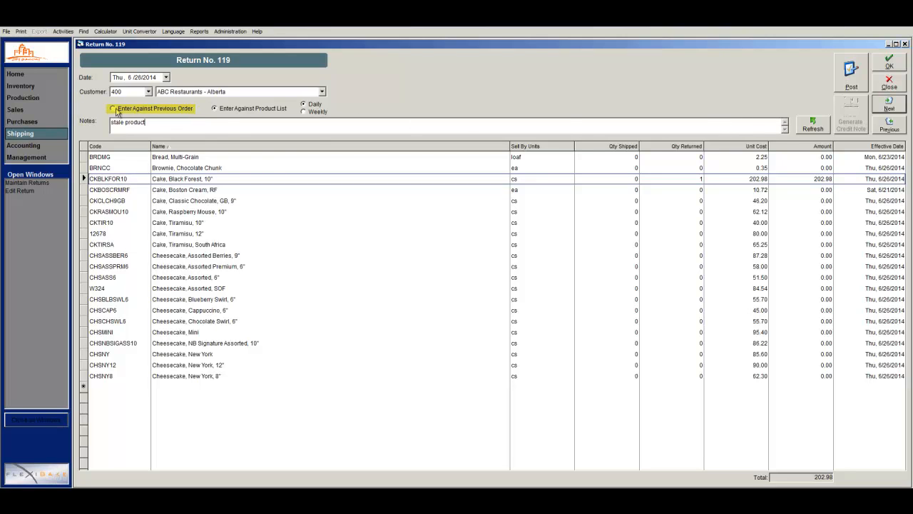
# Enter the return against the 6/25/2014 sales order again, with 1 Bread, Multi-Grain returned, and save it
pyautogui.click(113, 111)
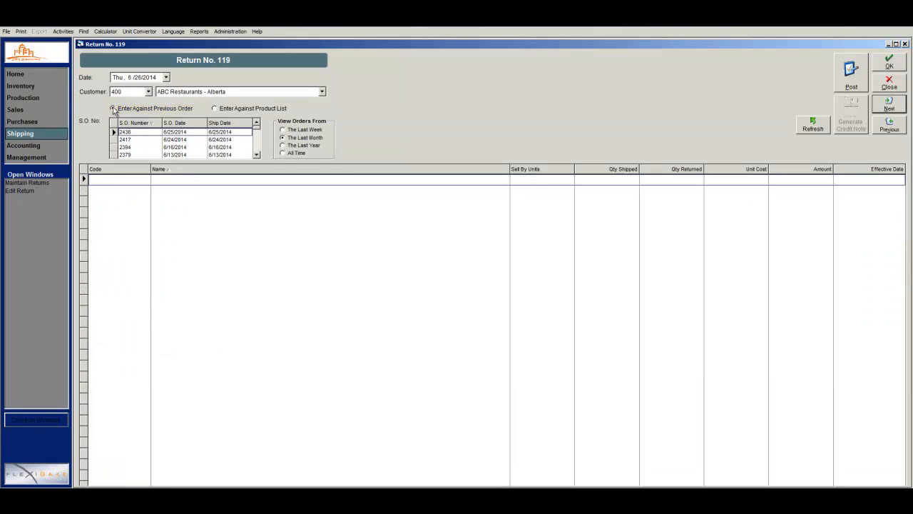
pyautogui.click(175, 133)
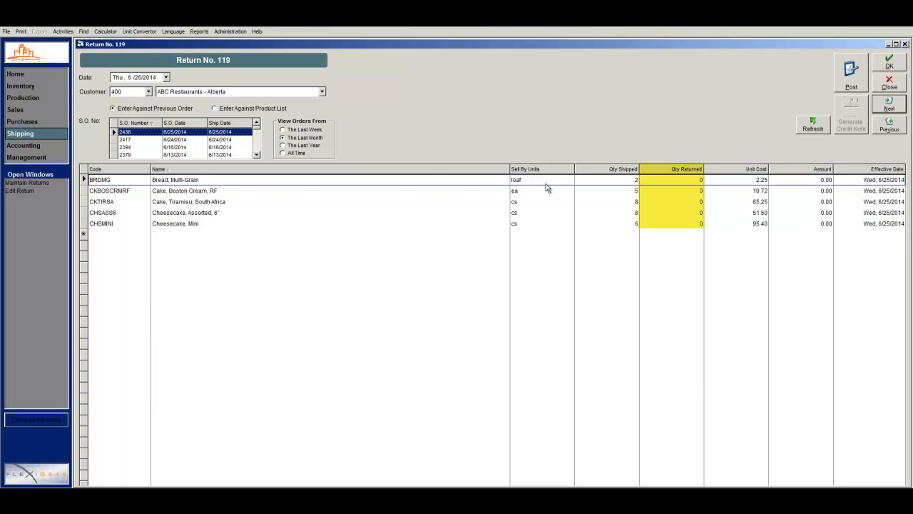
pyautogui.click(696, 183)
pyautogui.write('1')
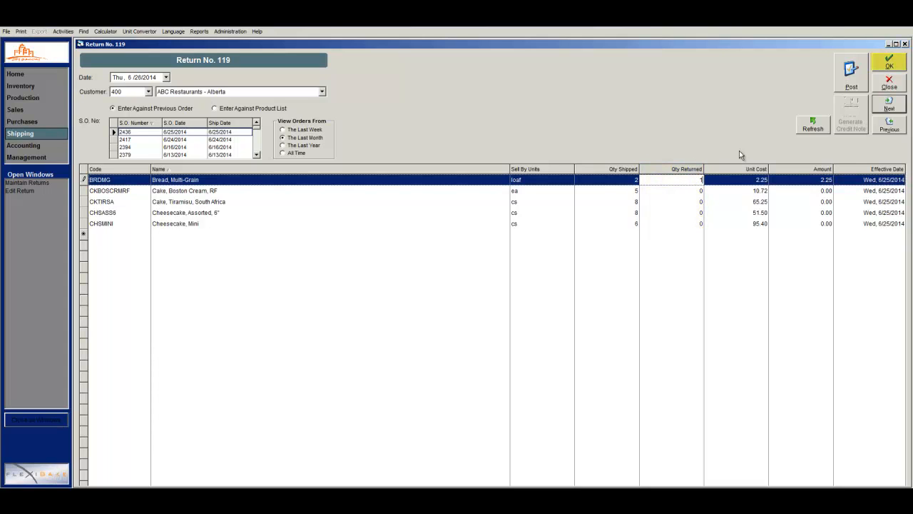
pyautogui.click(885, 68)
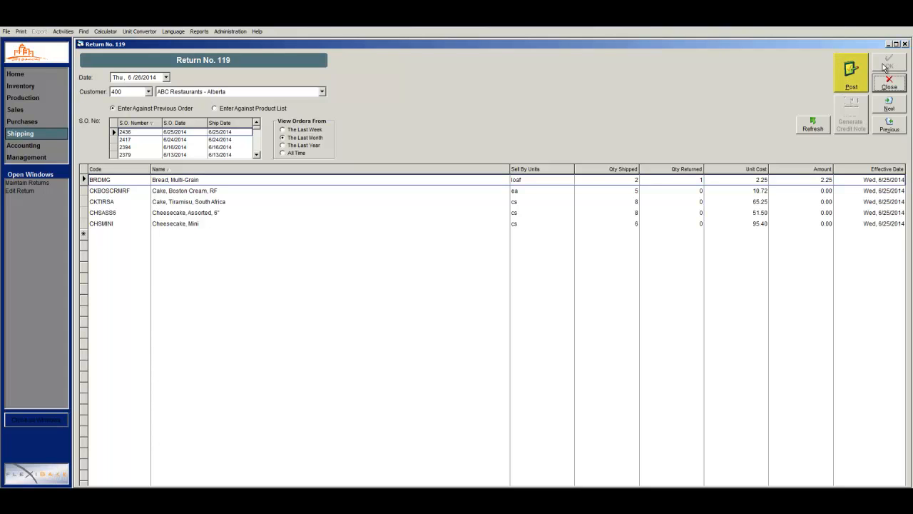
# Post the return, generate its credit note with the proposed document number and open the credit note for viewing
pyautogui.click(863, 68)
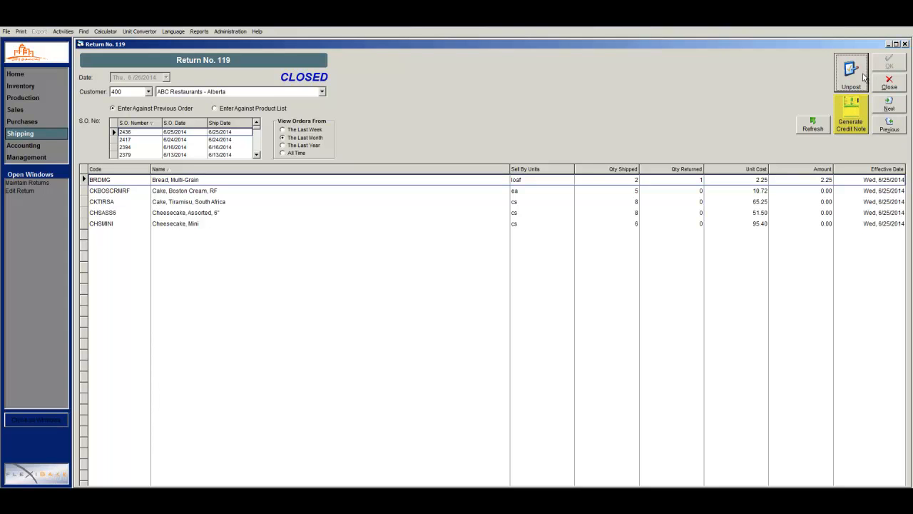
pyautogui.click(863, 104)
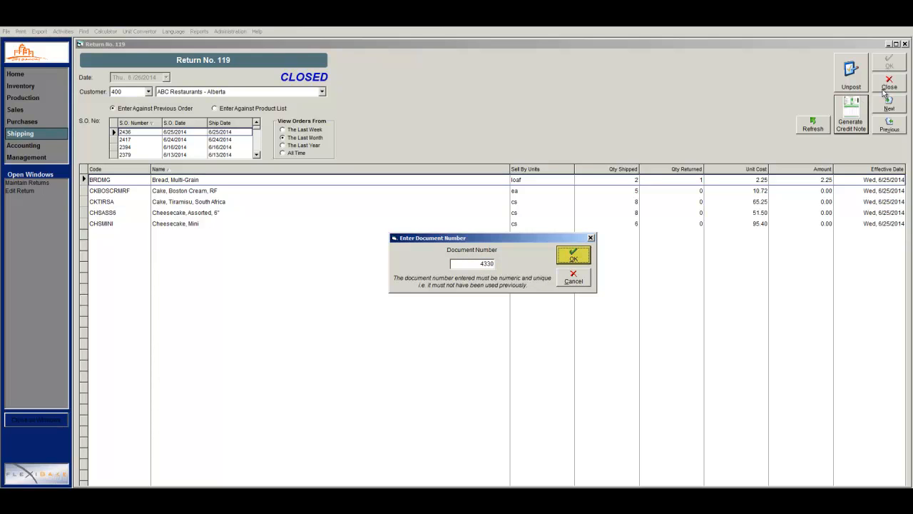
pyautogui.click(574, 255)
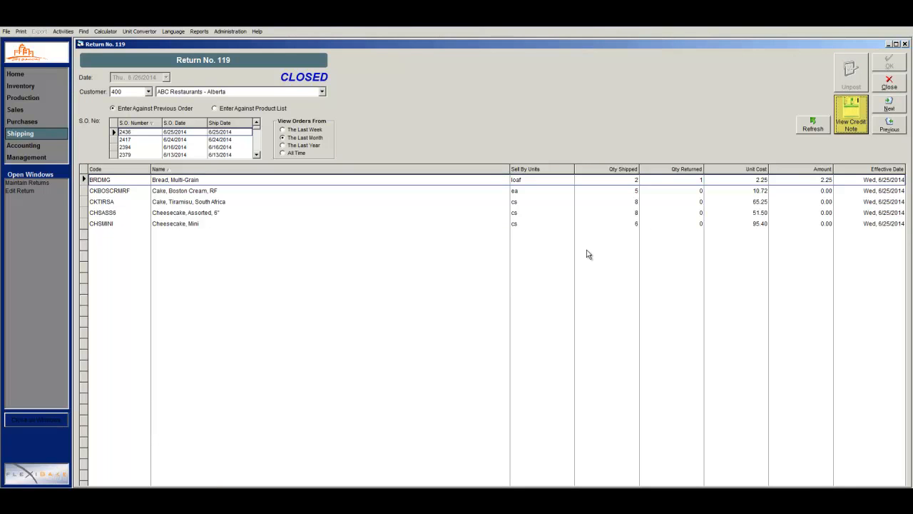
pyautogui.click(842, 131)
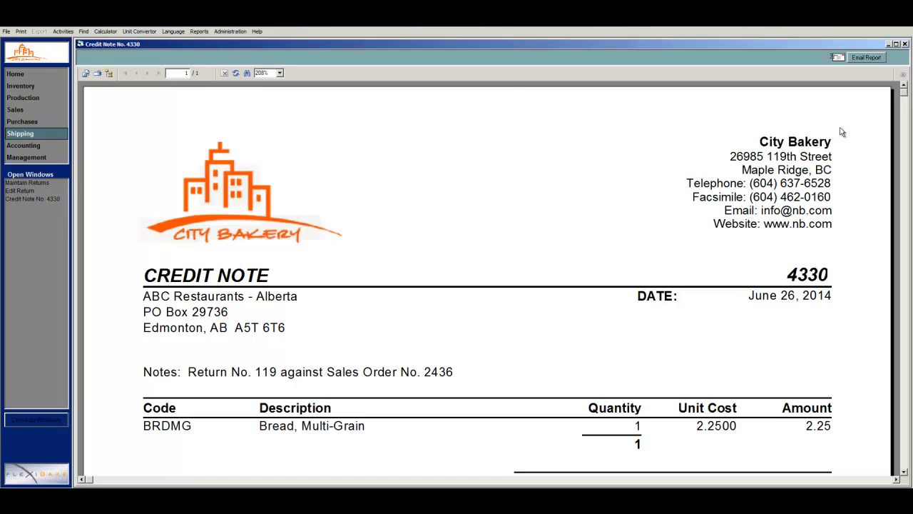
# View the credit note at 100% zoom, then close it and the return to get back to the returns list
pyautogui.click(280, 73)
pyautogui.click(280, 120)
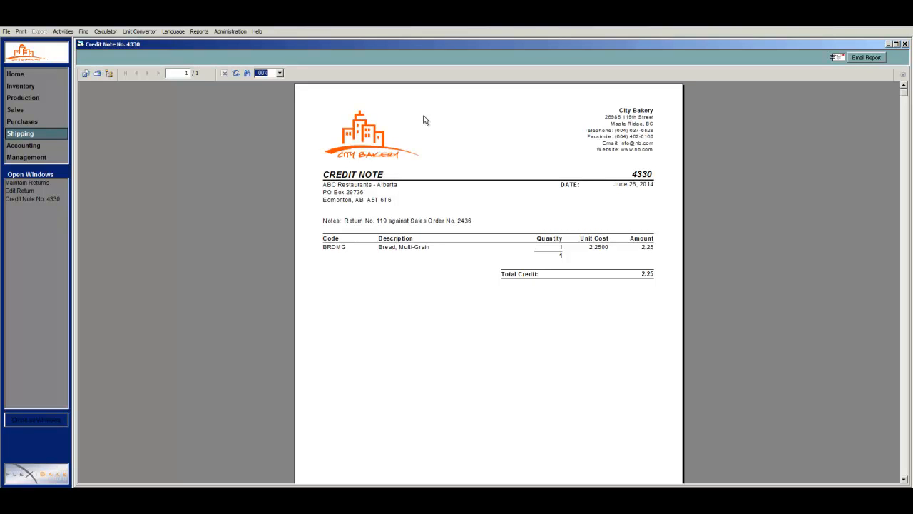
pyautogui.click(906, 45)
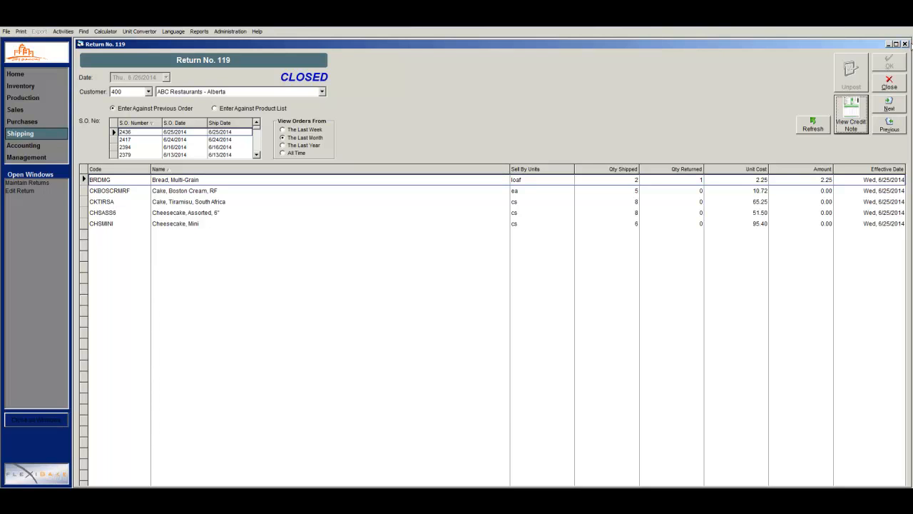
pyautogui.click(896, 86)
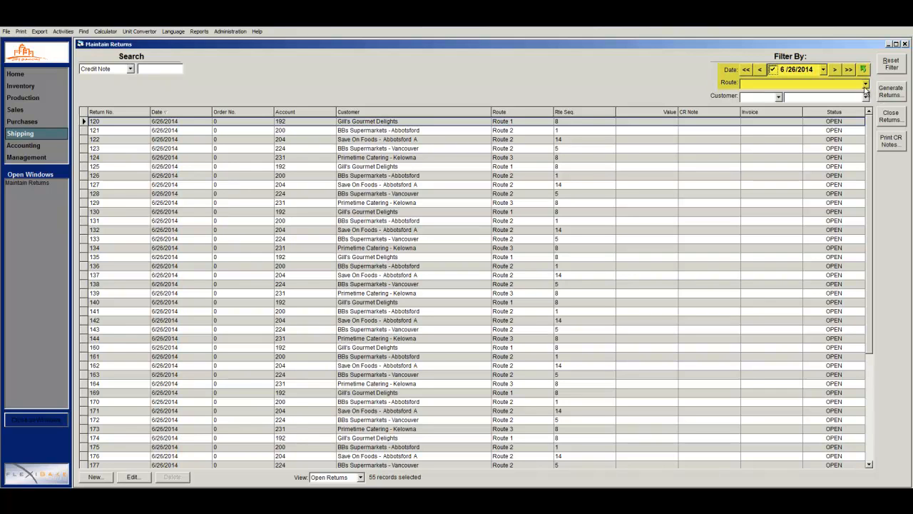
# Filter the returns by Route 1 and generate blank daily returns for 6/26/2014
pyautogui.click(865, 84)
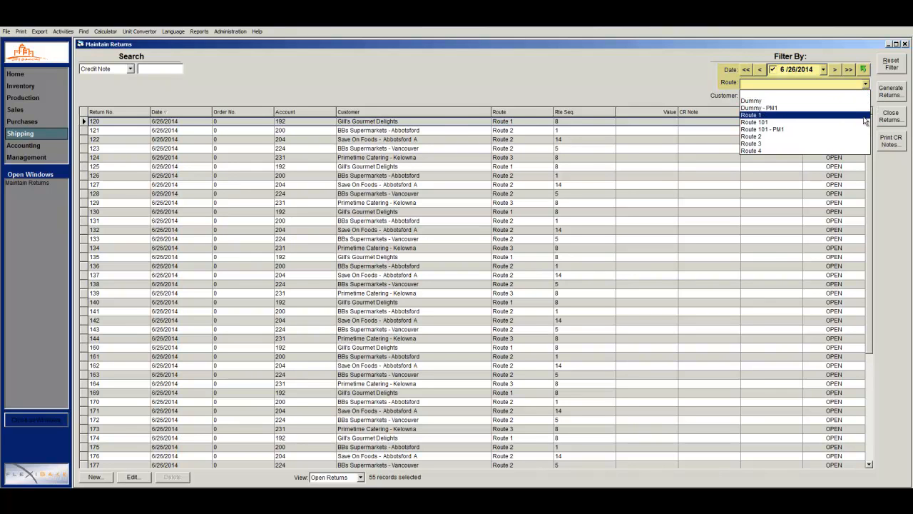
pyautogui.click(865, 116)
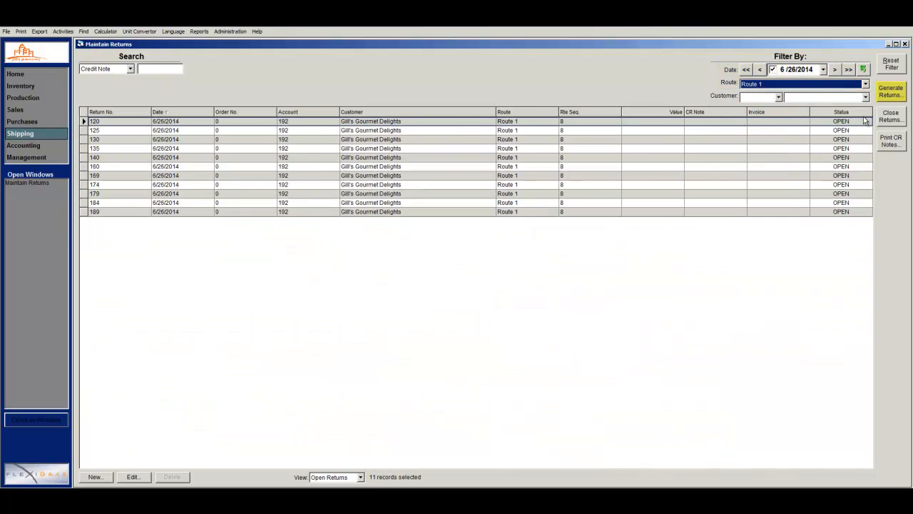
pyautogui.click(896, 98)
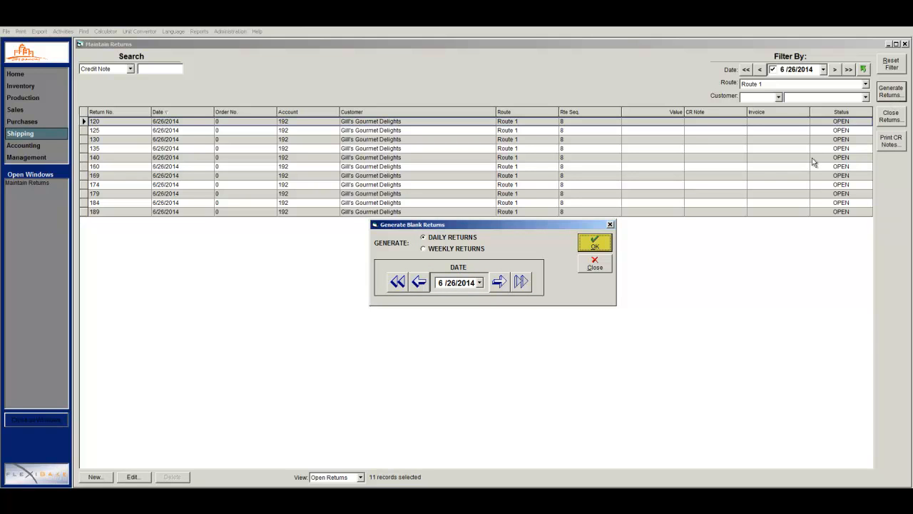
pyautogui.click(606, 241)
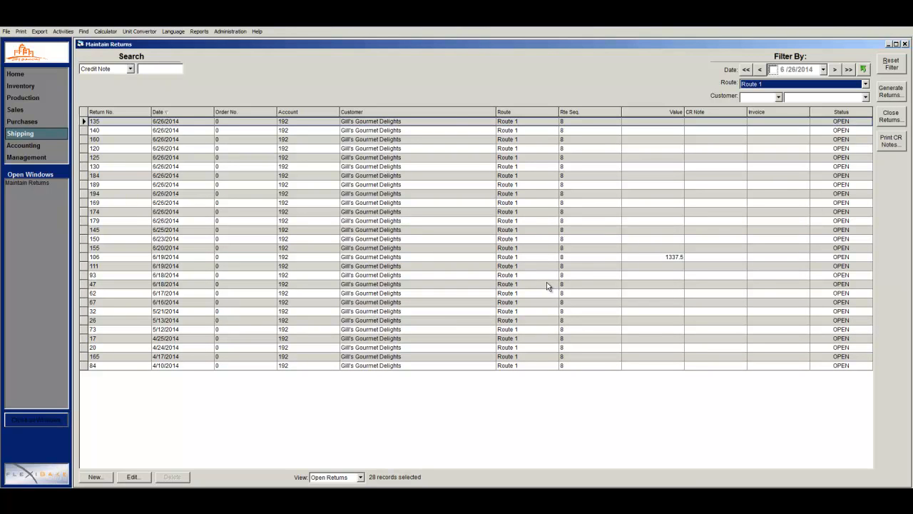
# In the first listed Gill's Gourmet Delights return, set the returned quantity of Bread, Multi-Grain to 2, save and close it
pyautogui.doubleClick(454, 121)
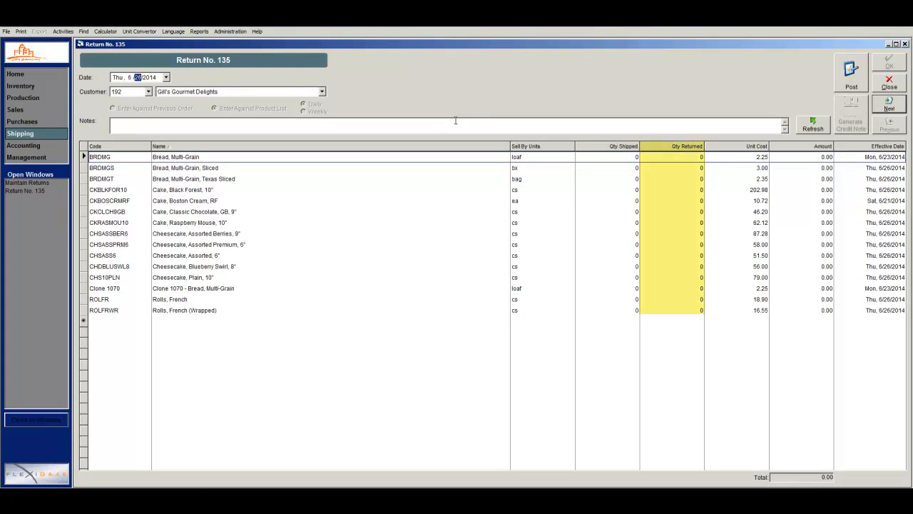
pyautogui.click(696, 157)
pyautogui.write('2')
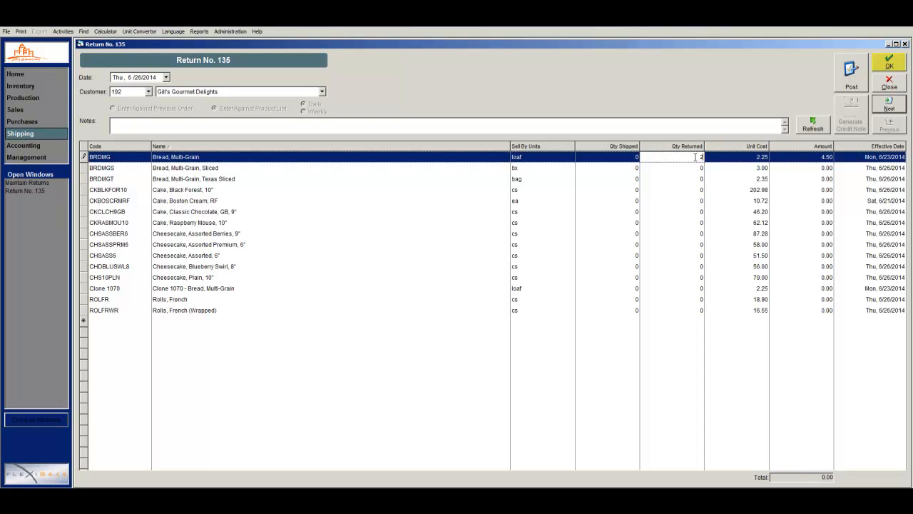
pyautogui.click(892, 67)
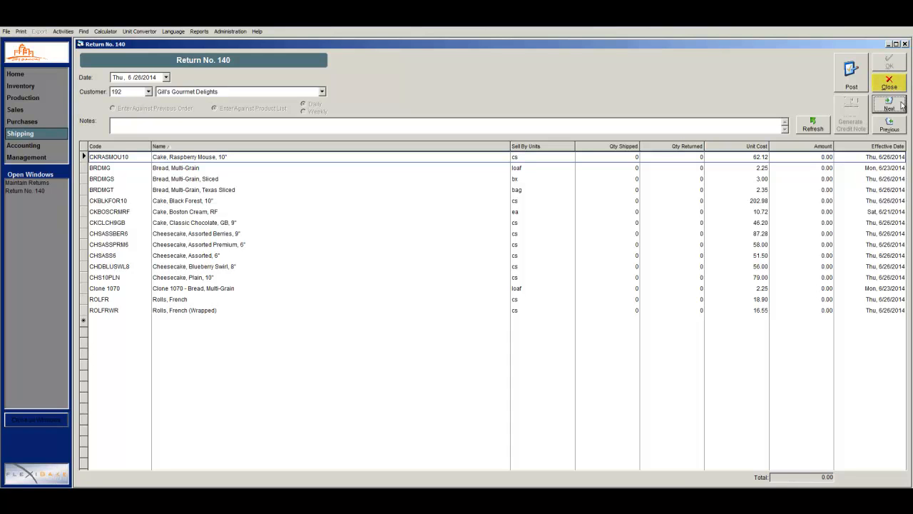
pyautogui.click(887, 84)
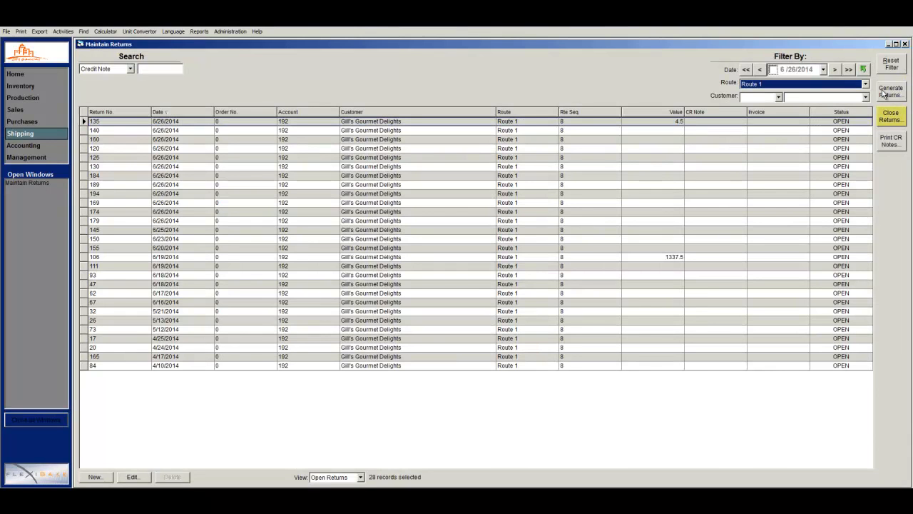
# Close the 6/26/2014 returns in bulk by posting them and generating their credit notes
pyautogui.click(889, 117)
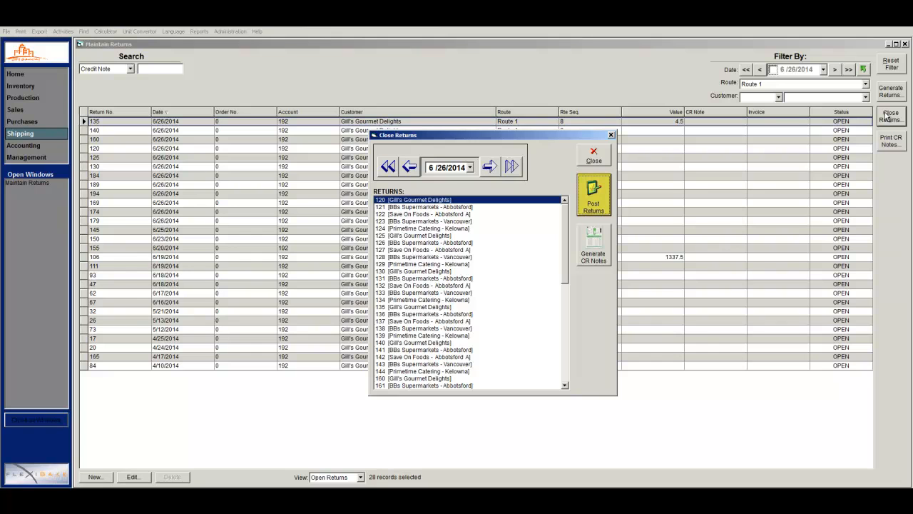
pyautogui.click(609, 231)
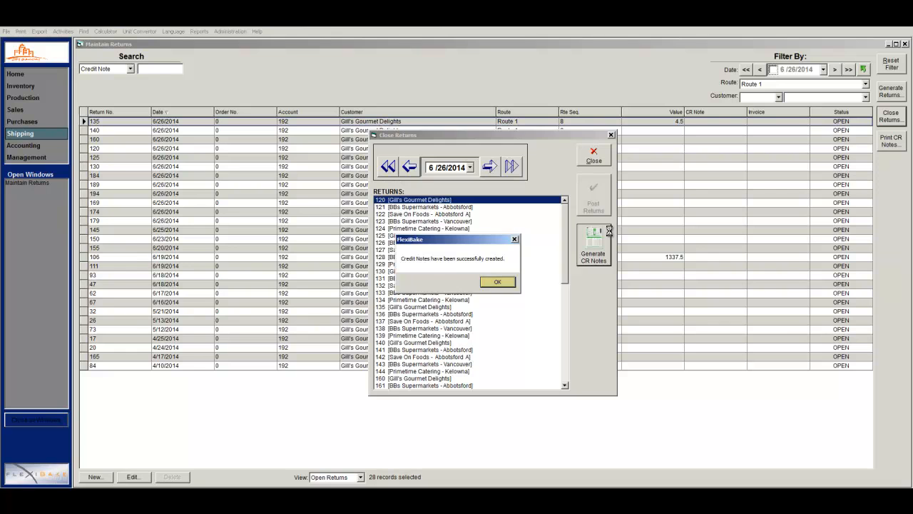
pyautogui.press('Return')
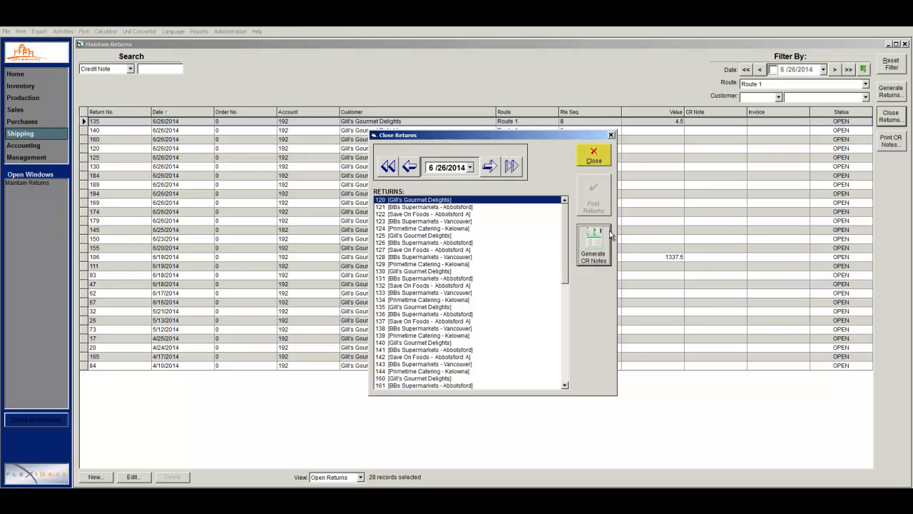
pyautogui.click(600, 165)
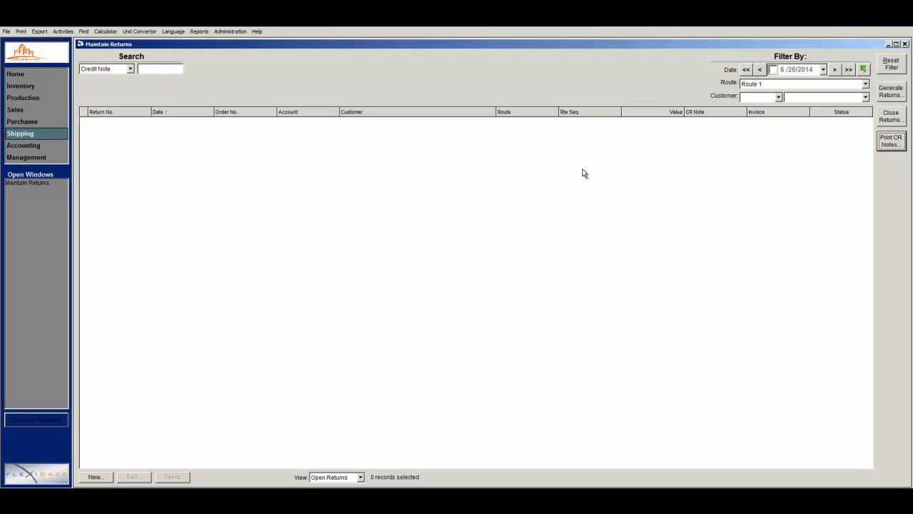
# Open the accounting credit notes list and filter it by customer ABC Restaurants - Alberta
pyautogui.click(40, 145)
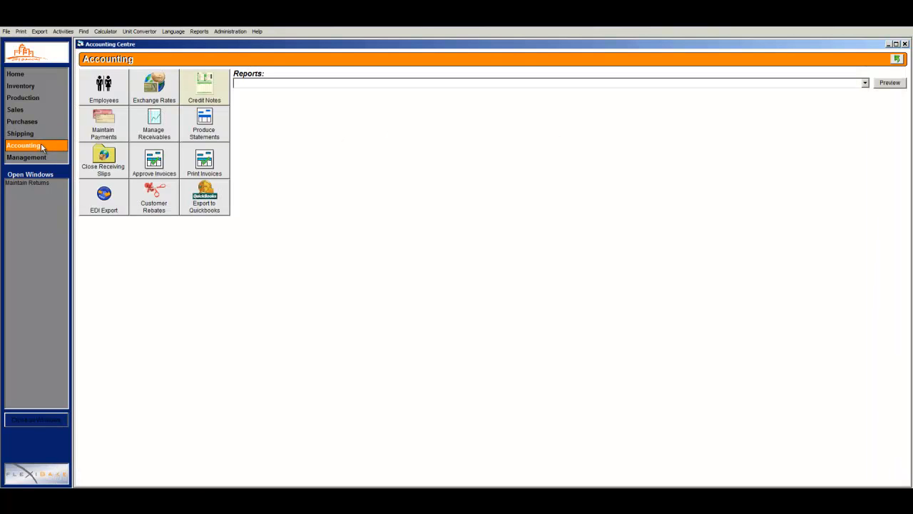
pyautogui.click(189, 98)
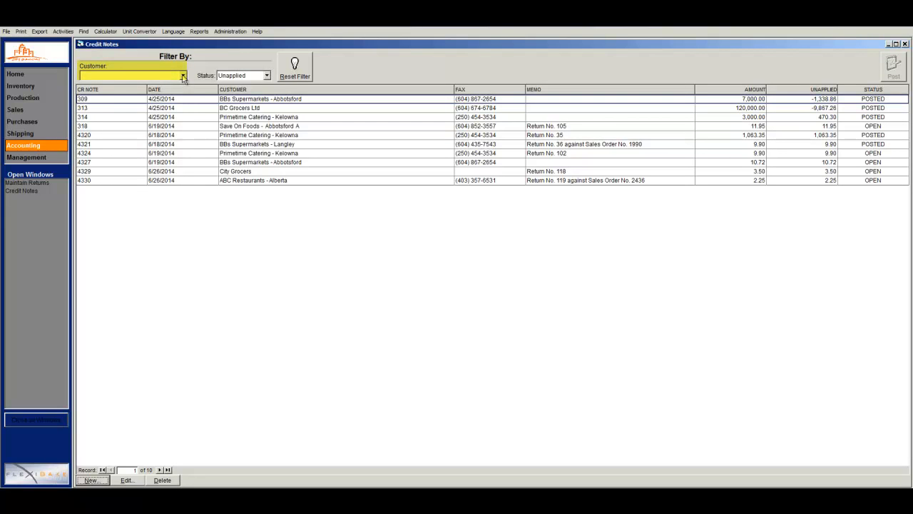
pyautogui.click(183, 76)
pyautogui.click(168, 99)
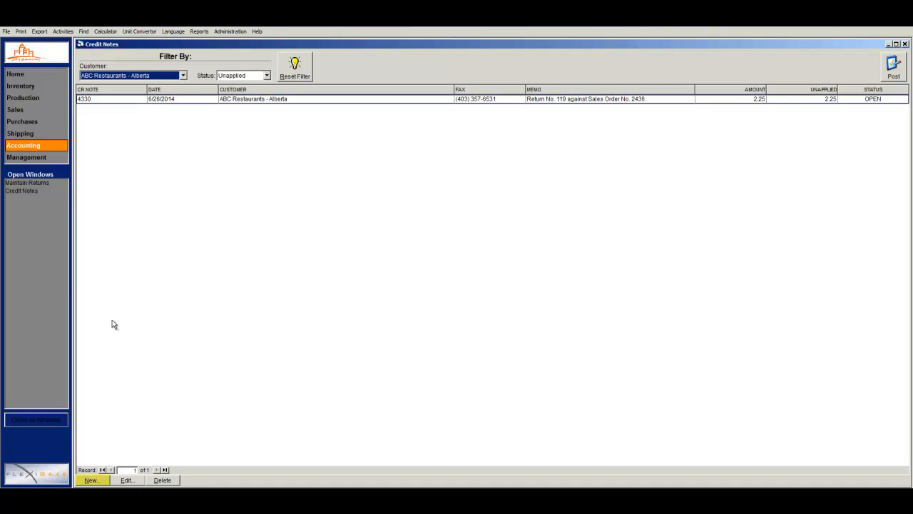
# Start a new credit note for ABC Restaurants - Alberta with an amount of 200
pyautogui.click(93, 481)
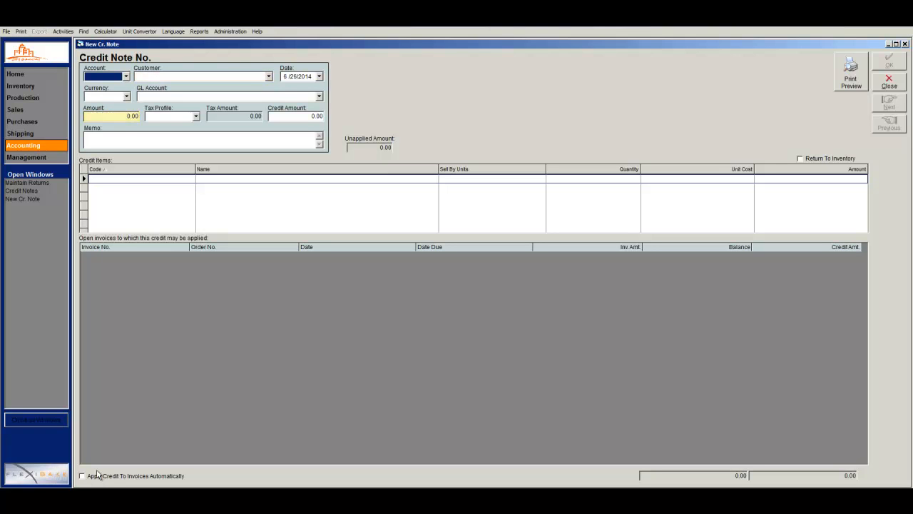
pyautogui.click(269, 76)
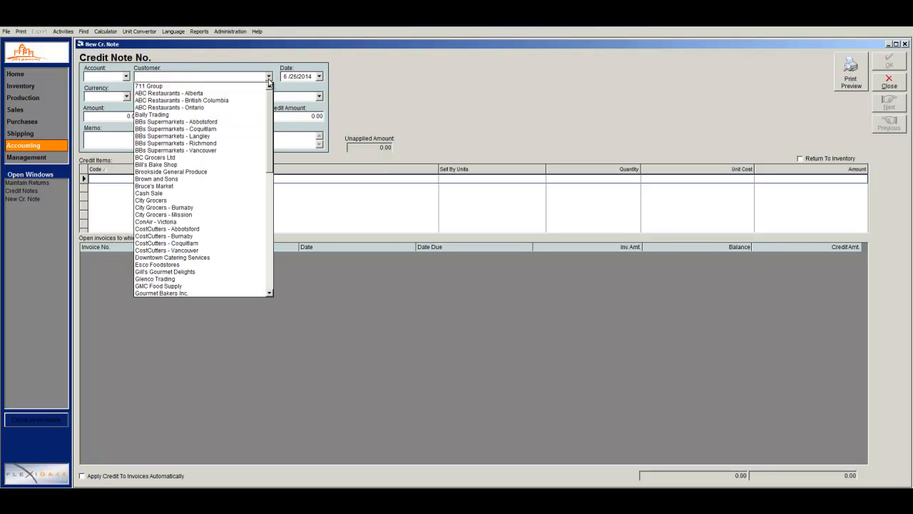
pyautogui.click(264, 93)
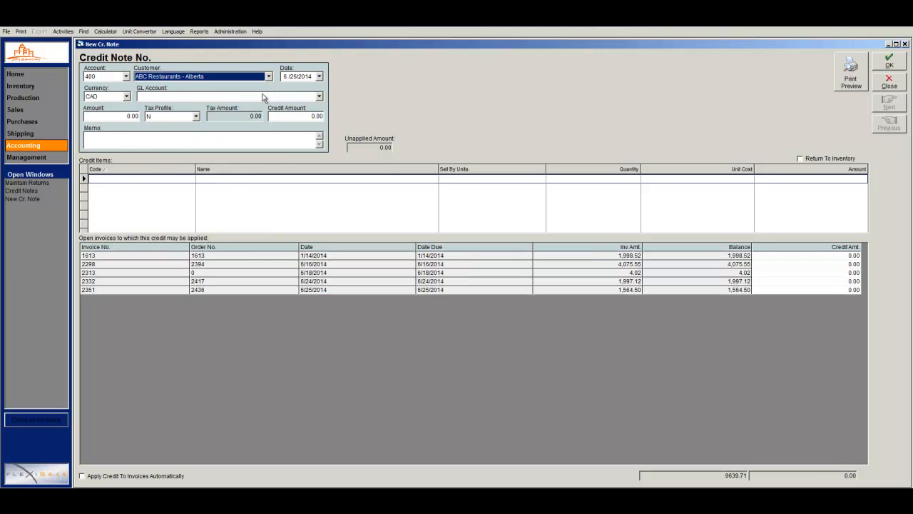
pyautogui.click(124, 116)
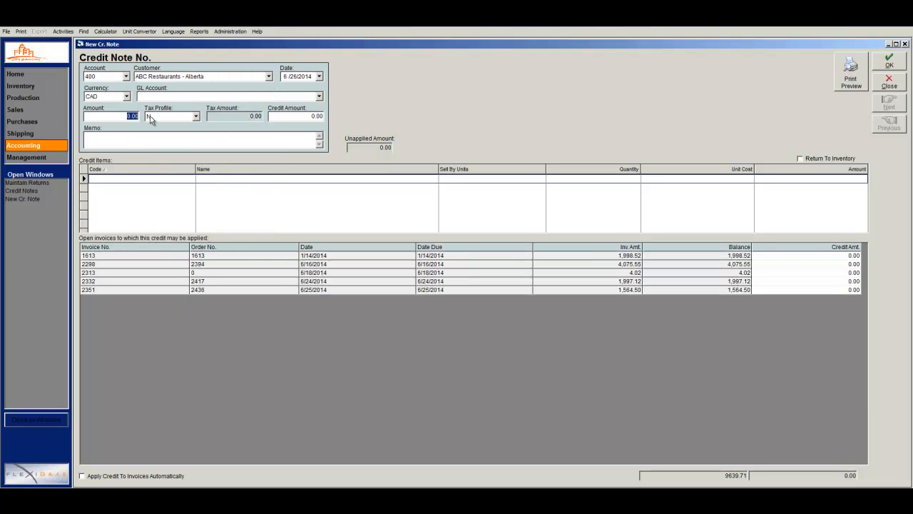
pyautogui.write('200')
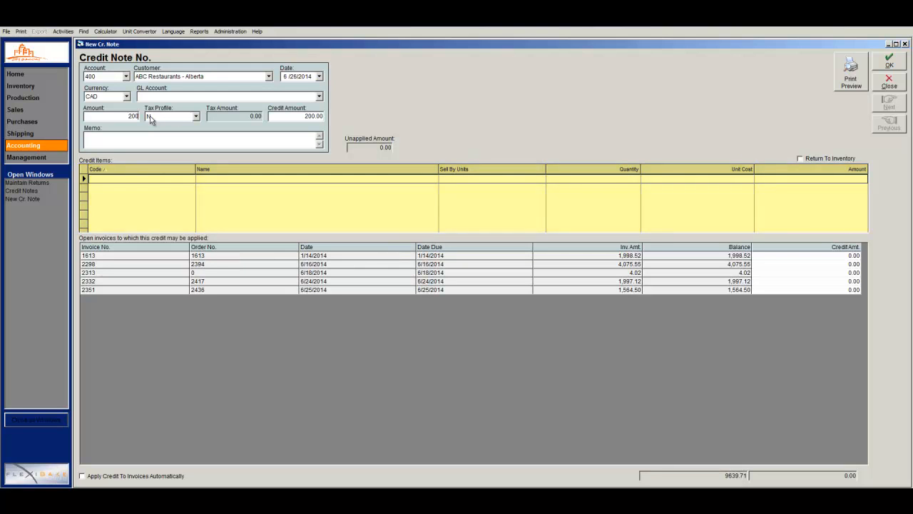
# Add Bread, Multi-Grain as a credit item with a quantity of 95
pyautogui.click(304, 180)
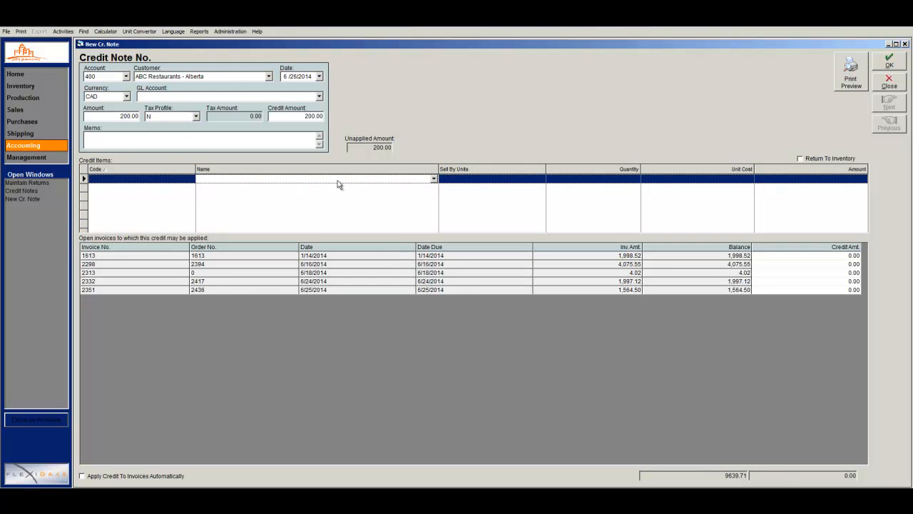
pyautogui.click(434, 179)
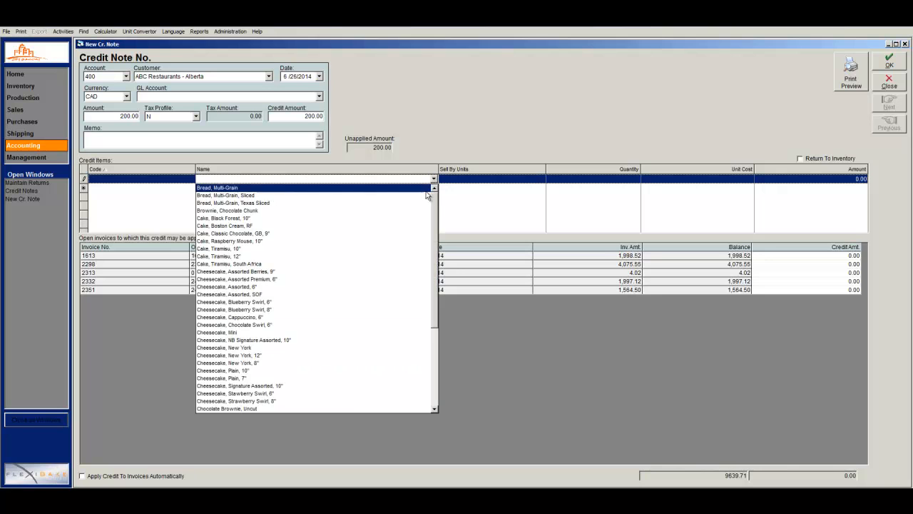
pyautogui.click(417, 189)
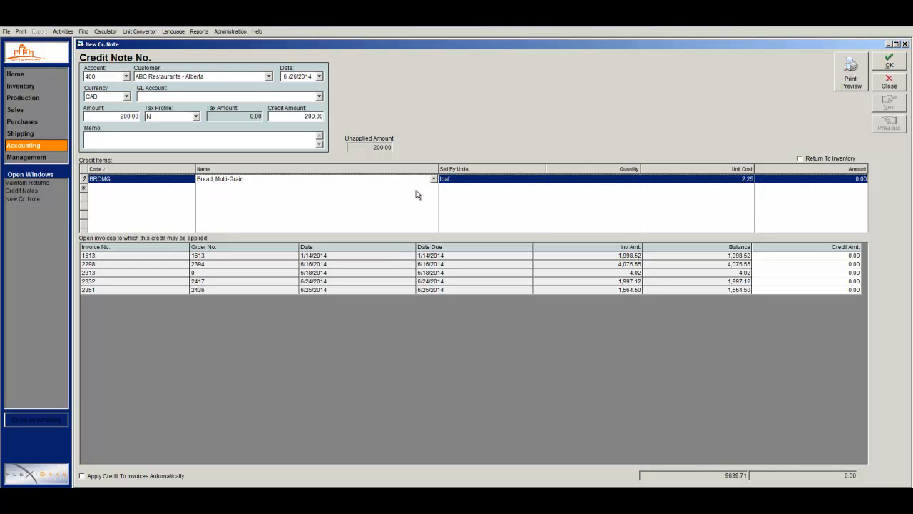
pyautogui.click(599, 180)
pyautogui.write('95')
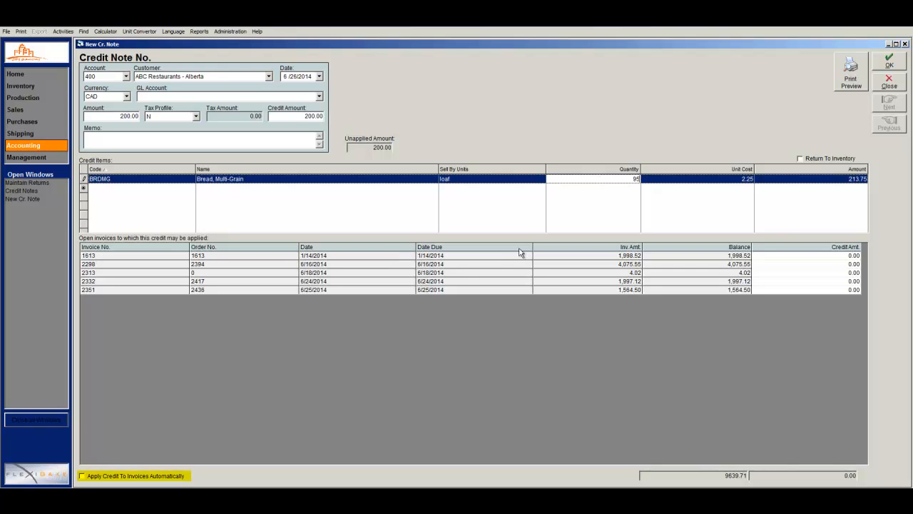
# Apply the credit to invoices automatically, then split it as 100 on the 1/14/2014 invoice and 113.75 on the 6/16/2014 invoice
pyautogui.click(82, 476)
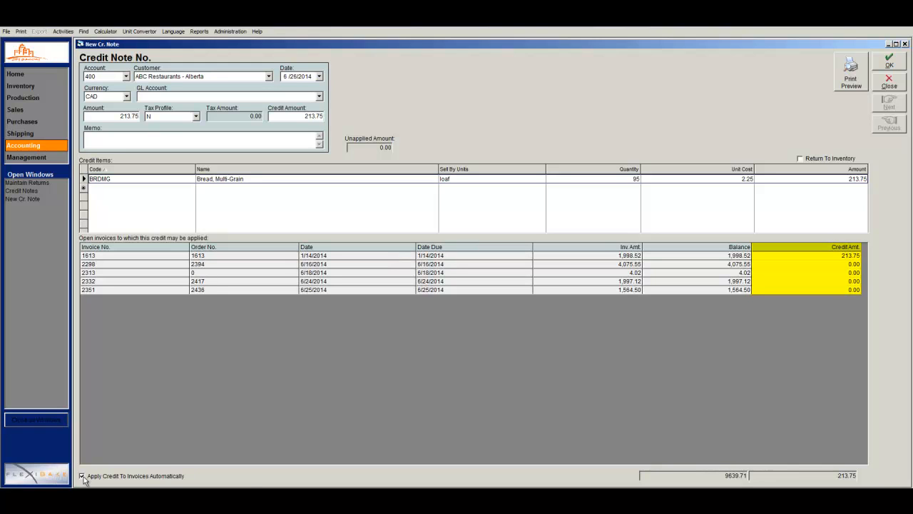
pyautogui.click(846, 257)
pyautogui.write('100')
pyautogui.click(845, 264)
pyautogui.write('113.75')
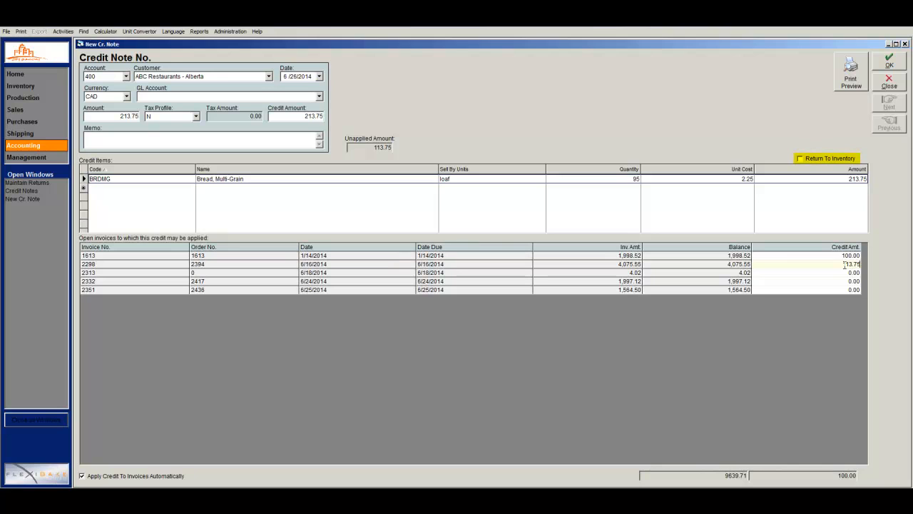
# Mark the credited items as returned to inventory and check the credit note's print preview
pyautogui.click(800, 158)
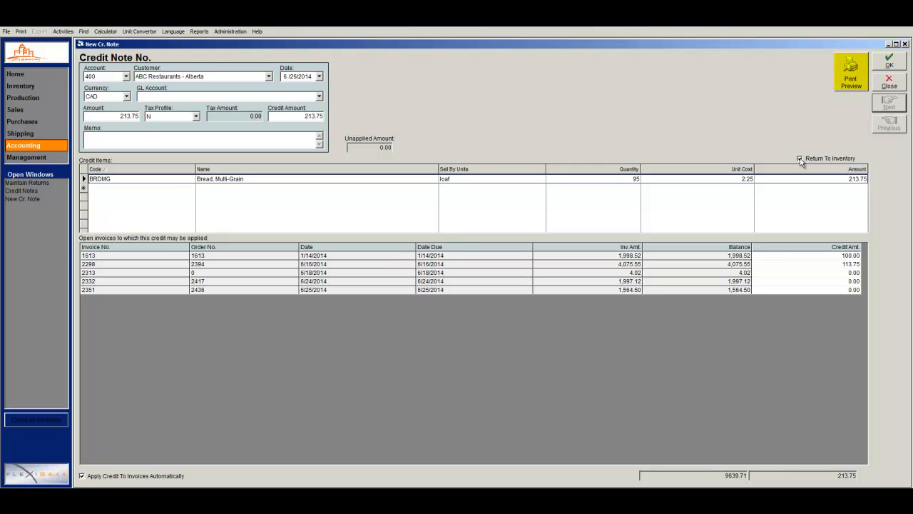
pyautogui.click(844, 77)
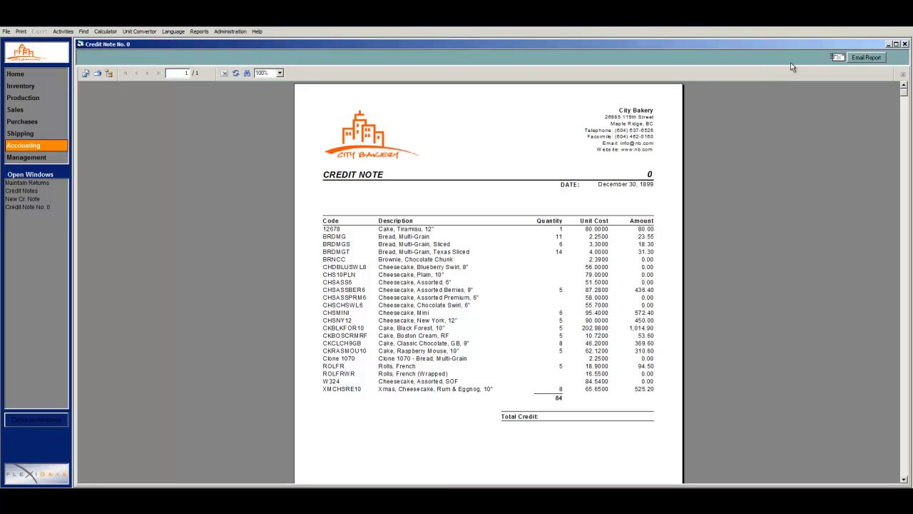
pyautogui.click(905, 45)
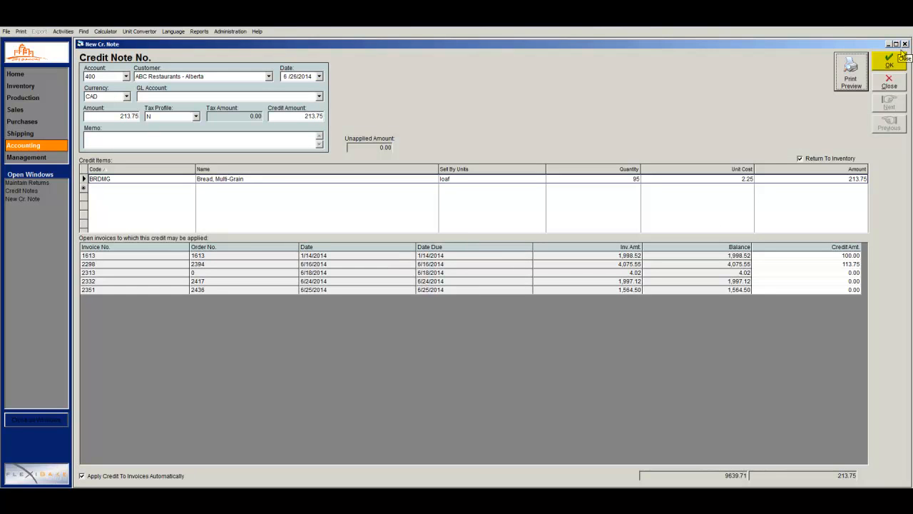
# Save the credit note with the proposed document number and close it
pyautogui.click(894, 63)
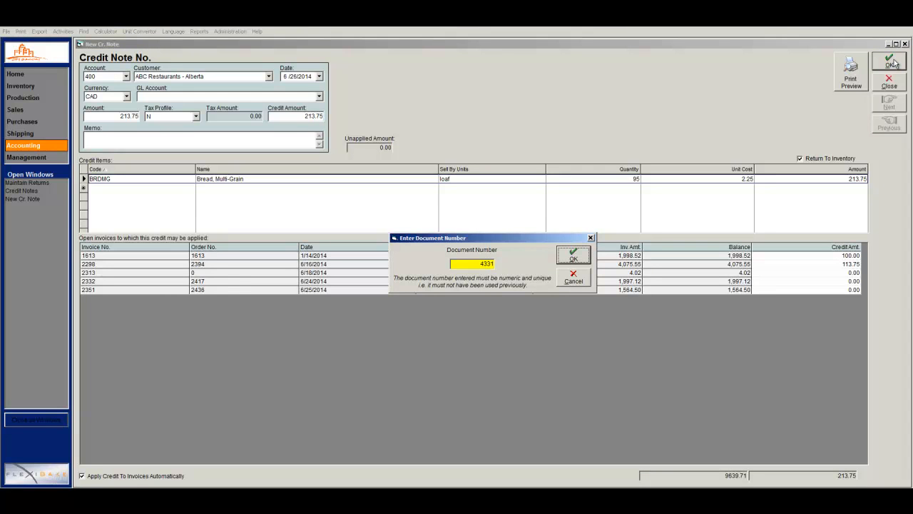
pyautogui.press('Tab')
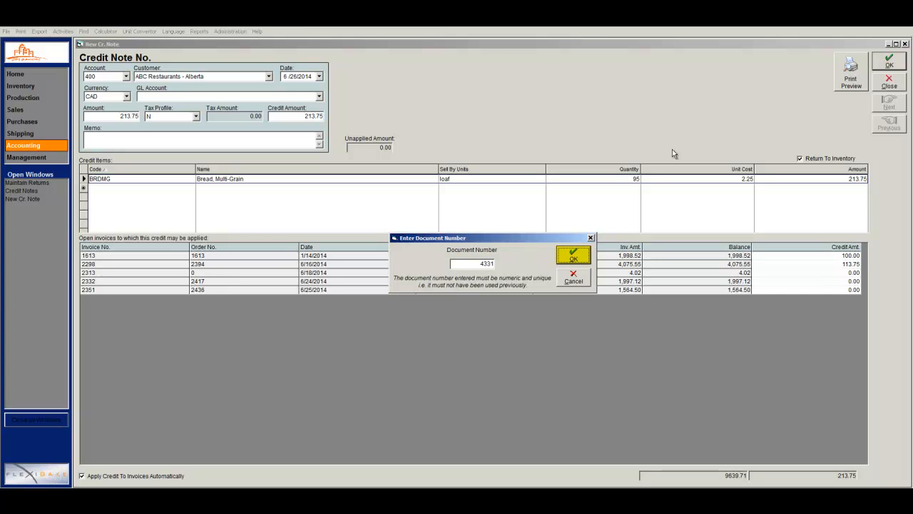
pyautogui.click(574, 254)
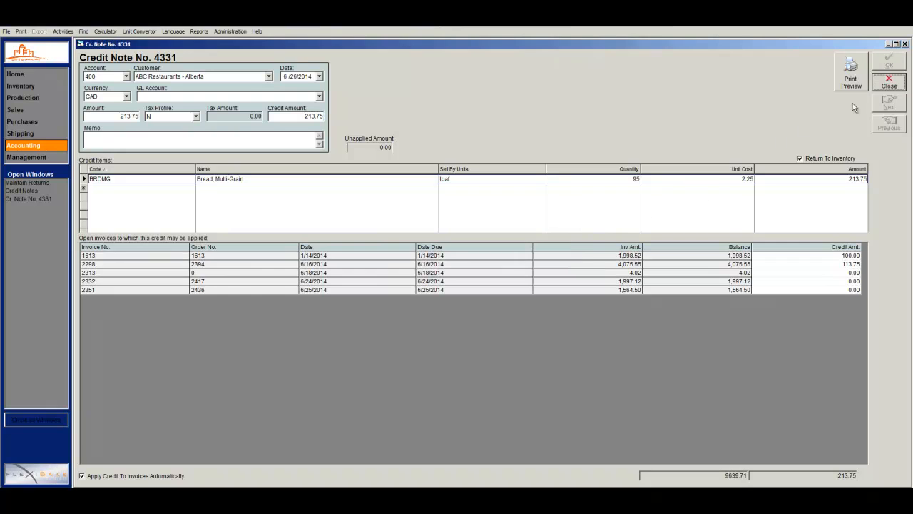
pyautogui.click(897, 84)
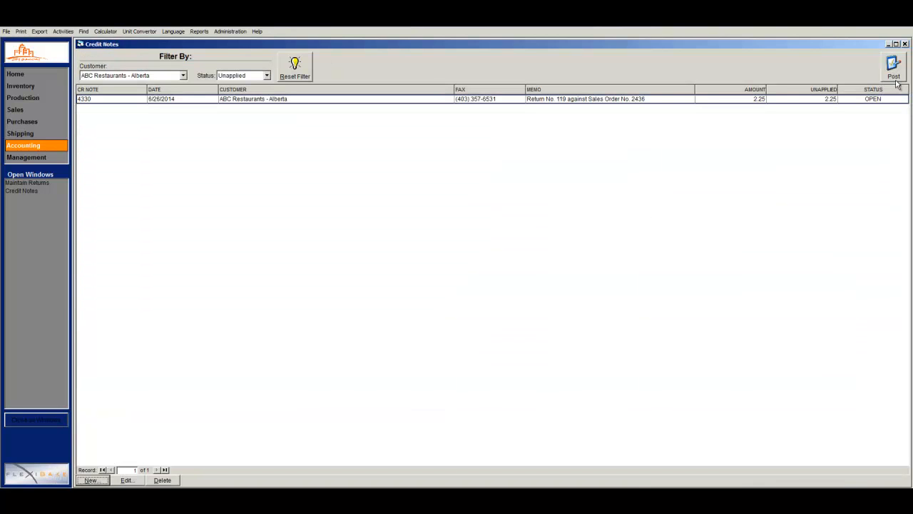
# Post the open ABC Restaurants - Alberta credit note dated 6/26/2014
pyautogui.click(662, 102)
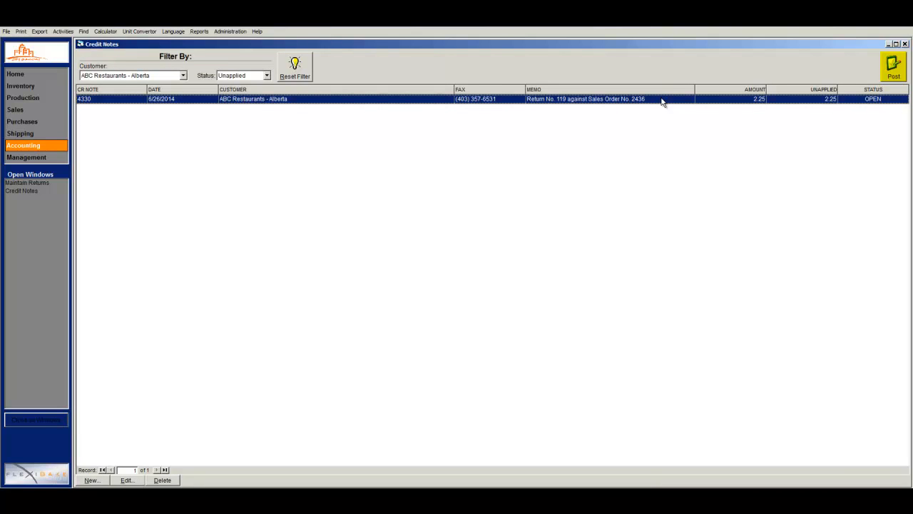
pyautogui.click(892, 71)
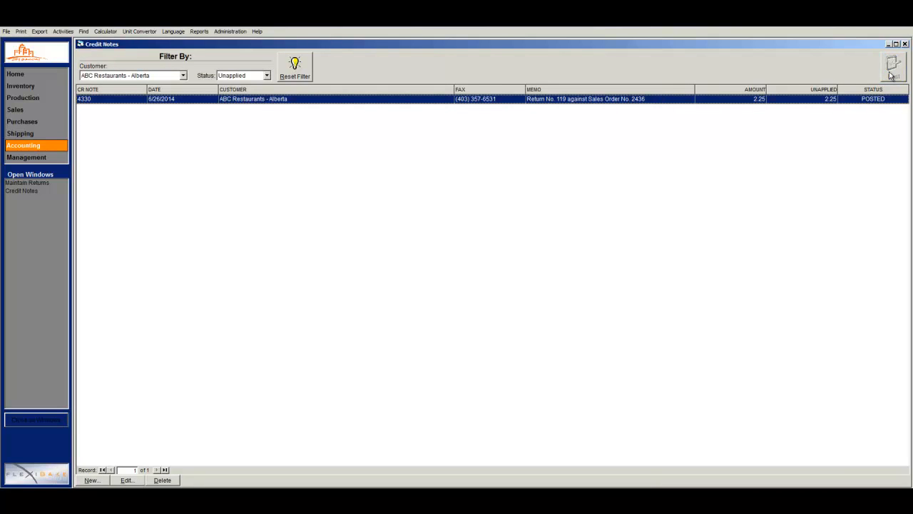